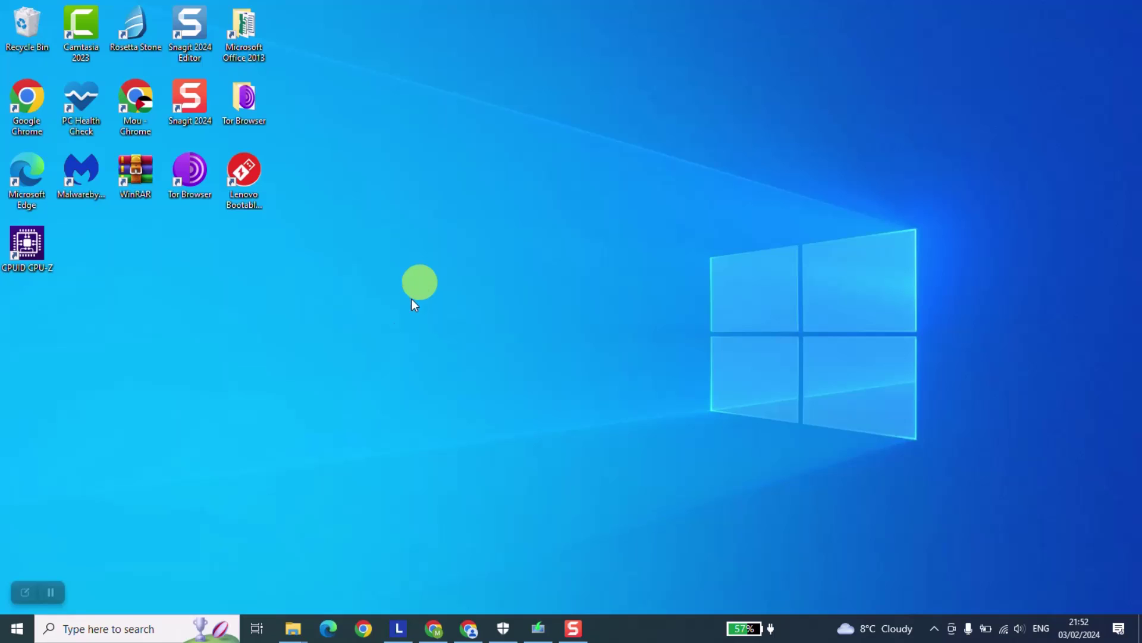
Step: Search Google in Chrome for 'download windows 10'
left_click(57, 592)
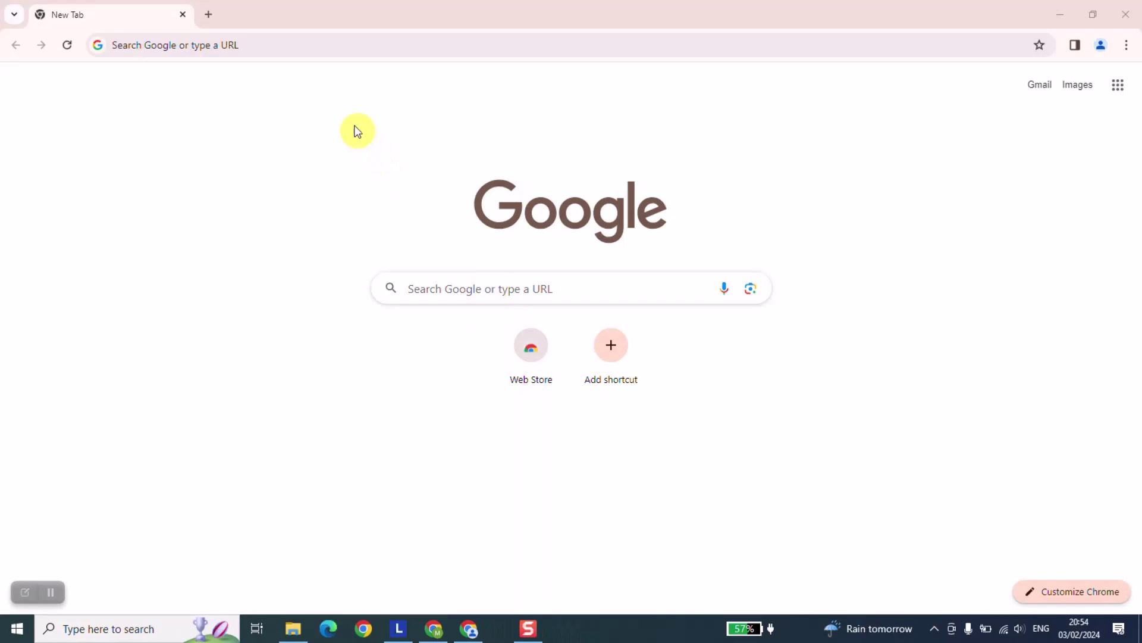
left_click(329, 47)
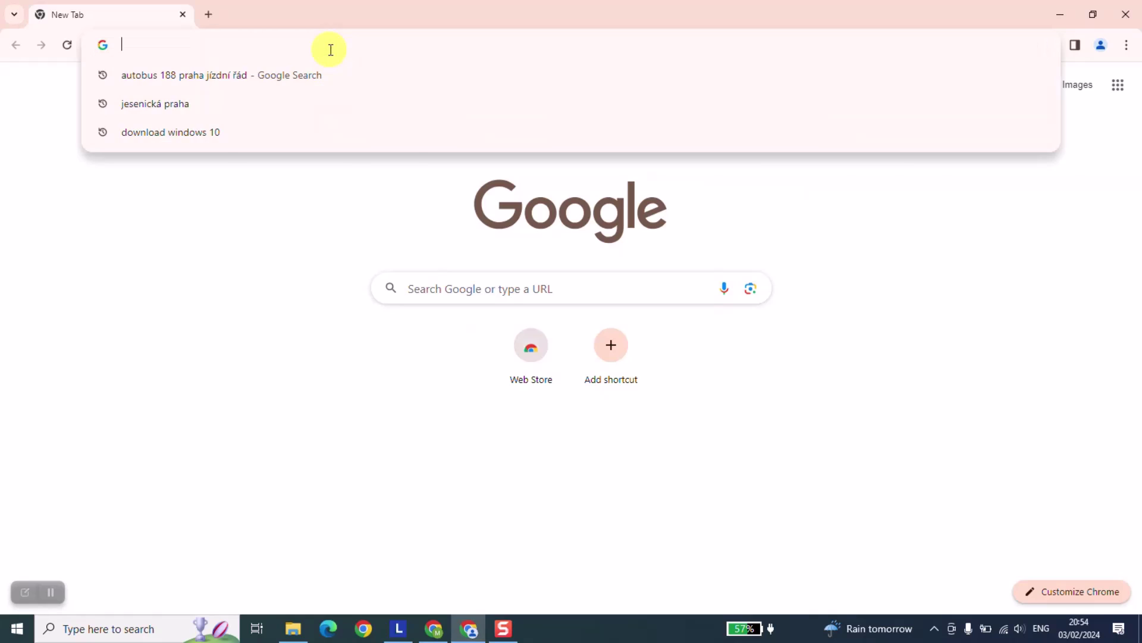
type("downloa")
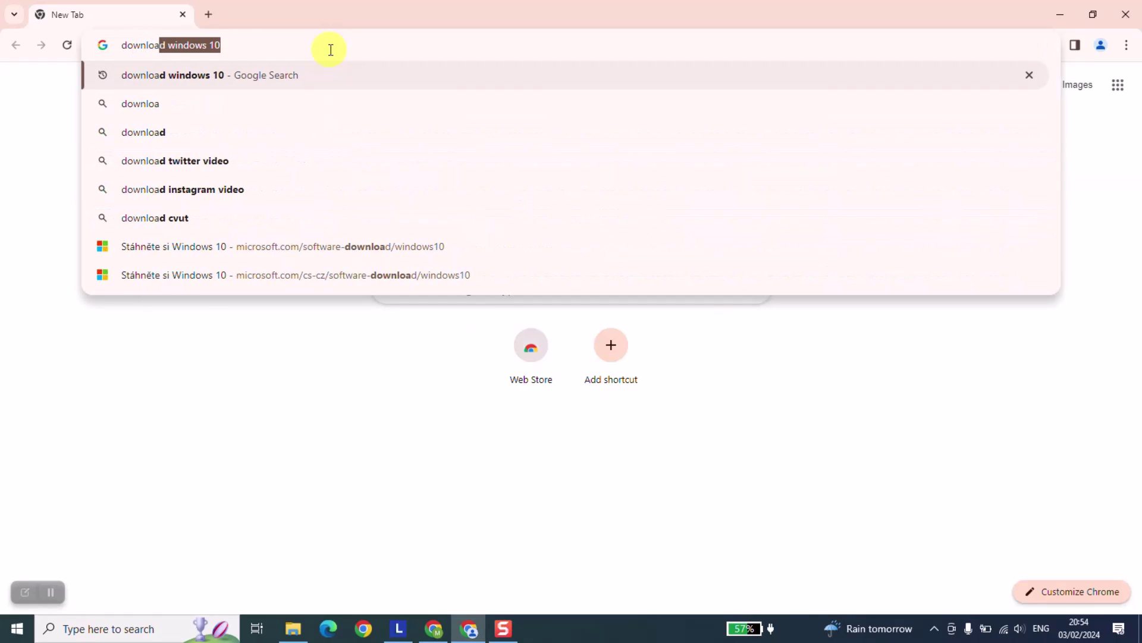
key("Return")
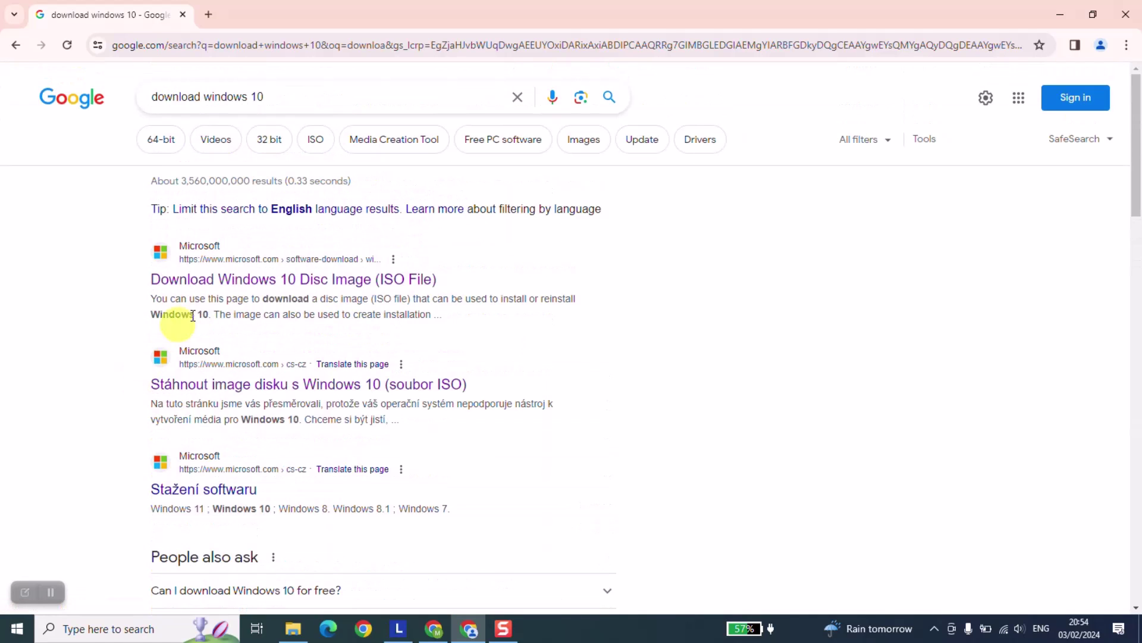
Step: Open Microsoft's Windows 10 download page and switch it to Australia - English
left_click(208, 290)
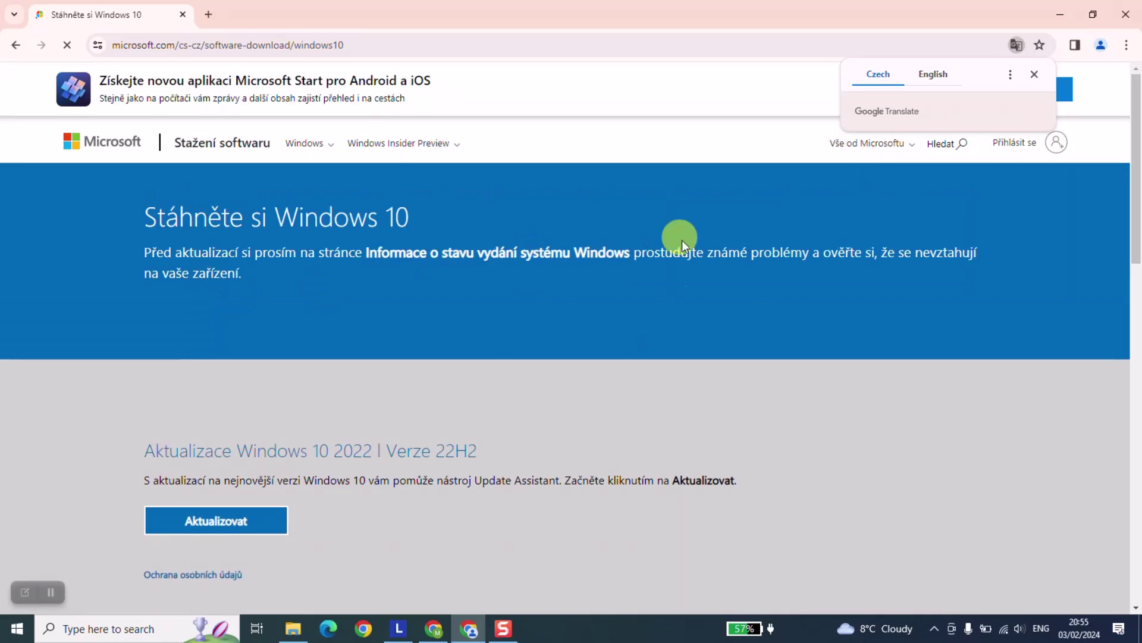
scroll(678, 238, "down", 20)
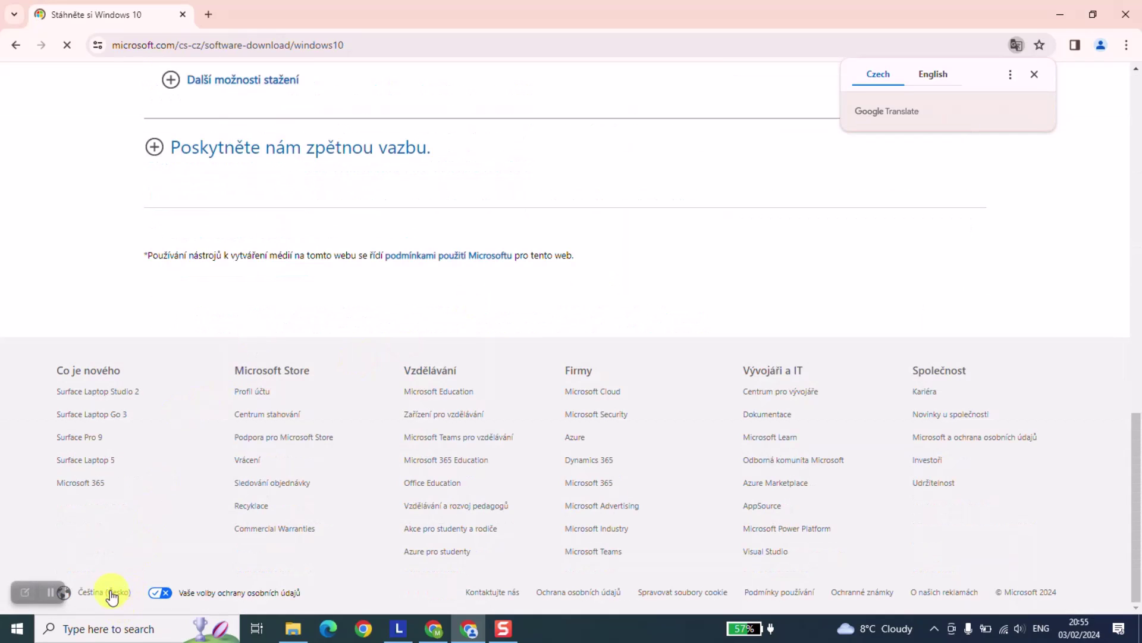
left_click(108, 591)
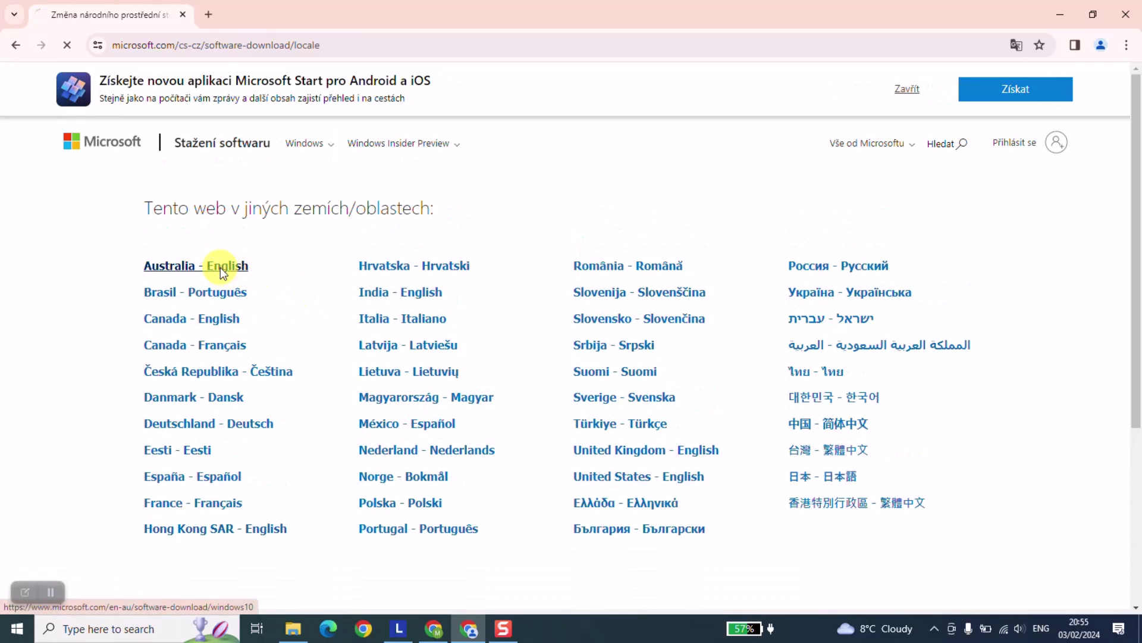
left_click(220, 266)
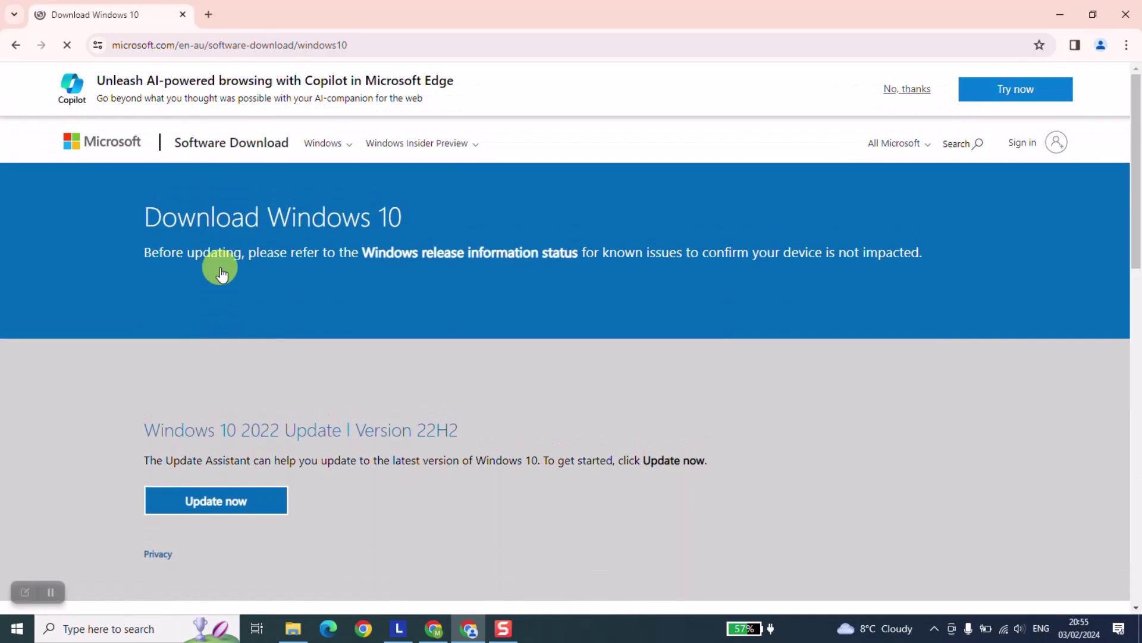
Step: Dismiss the Copilot banner and download the media creation tool, checking recent downloads
scroll(222, 273, "down", 4)
scroll(222, 273, "down", 1)
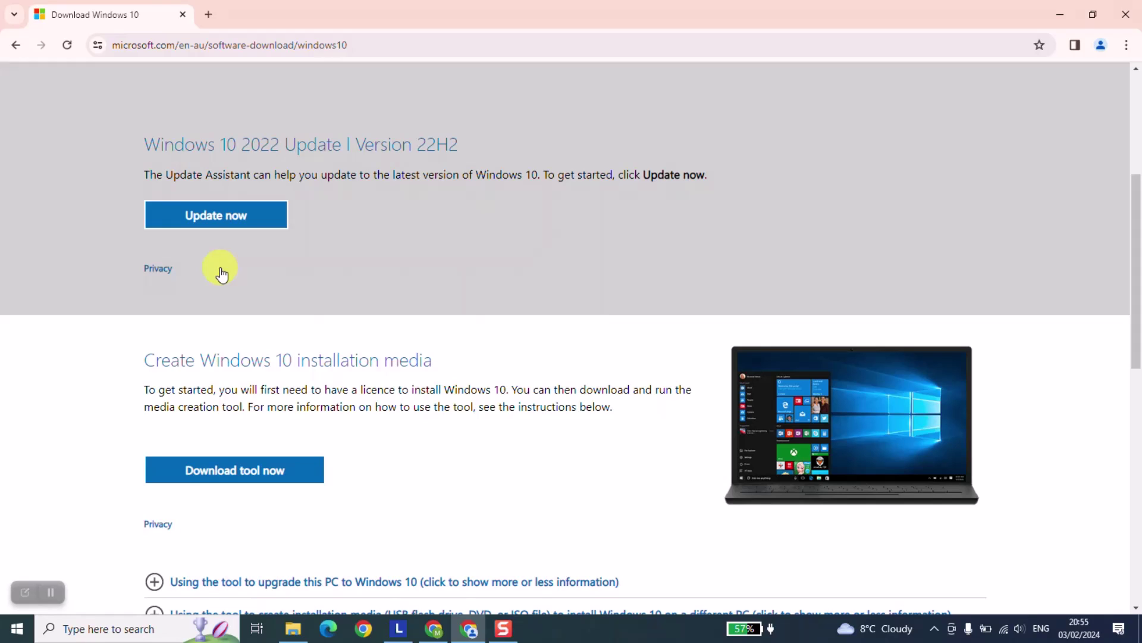
left_click(50, 592)
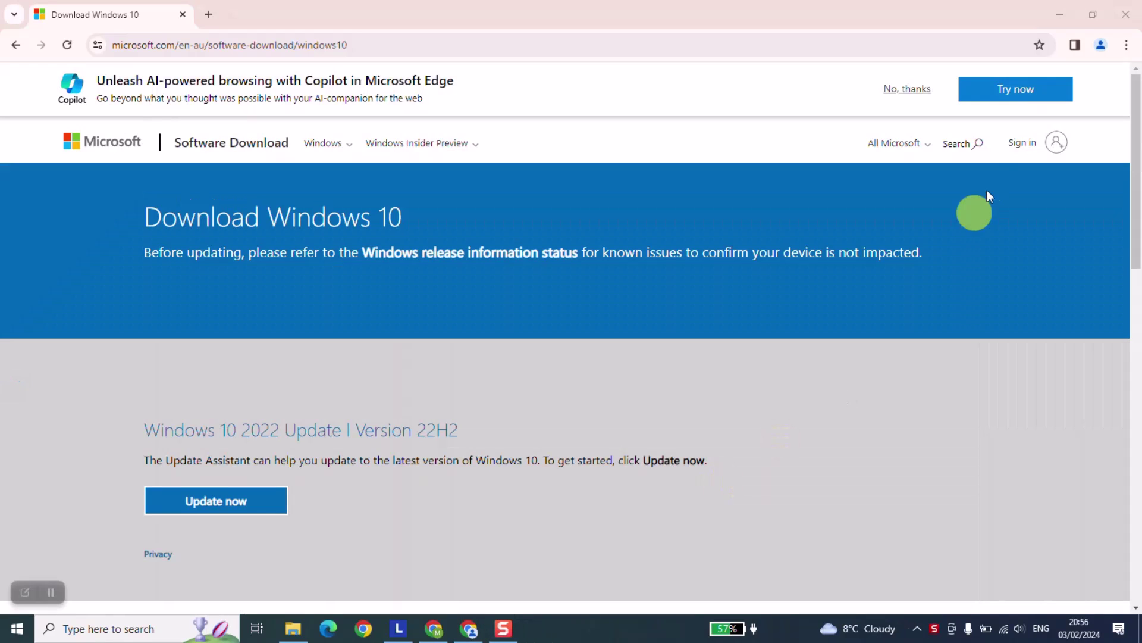
left_click(914, 105)
scroll(469, 425, "down", 5)
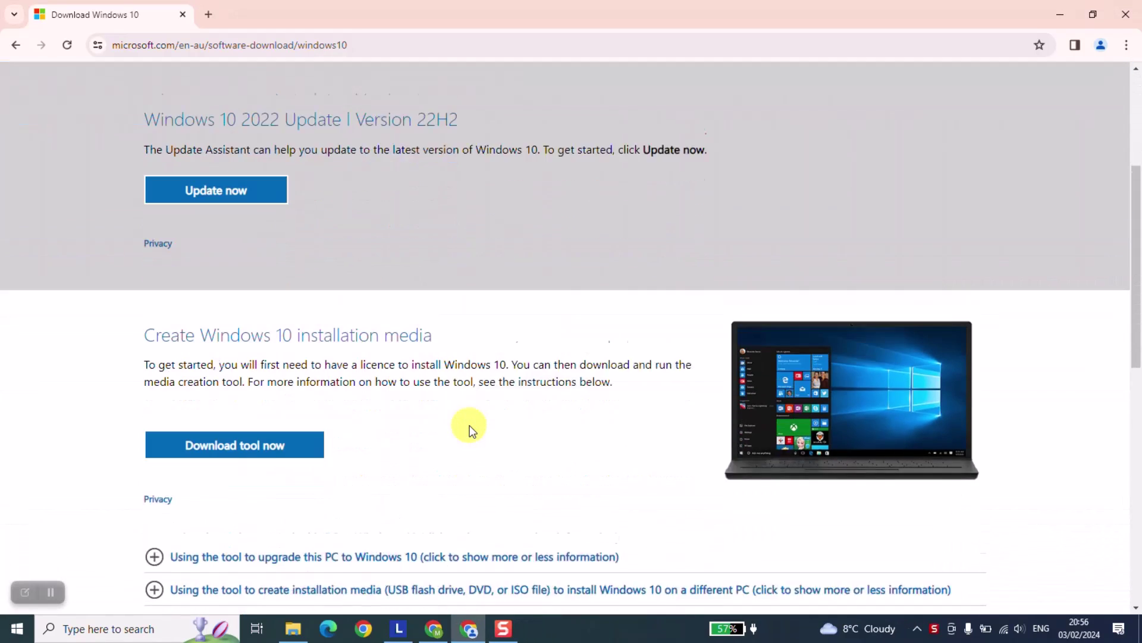
scroll(417, 419, "down", 1)
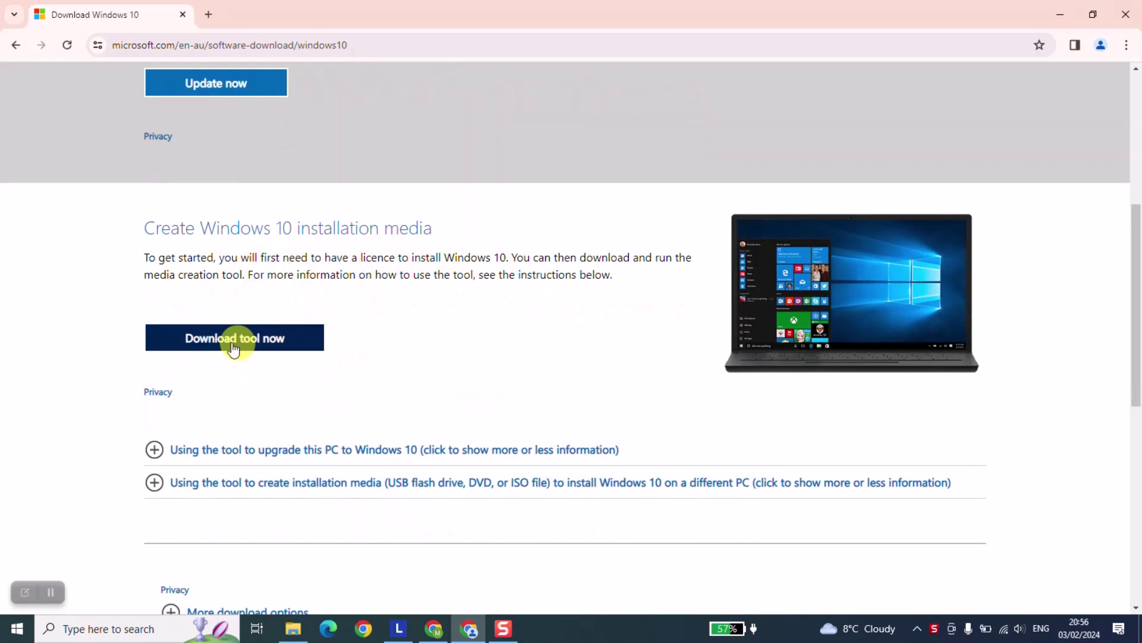
left_click(275, 342)
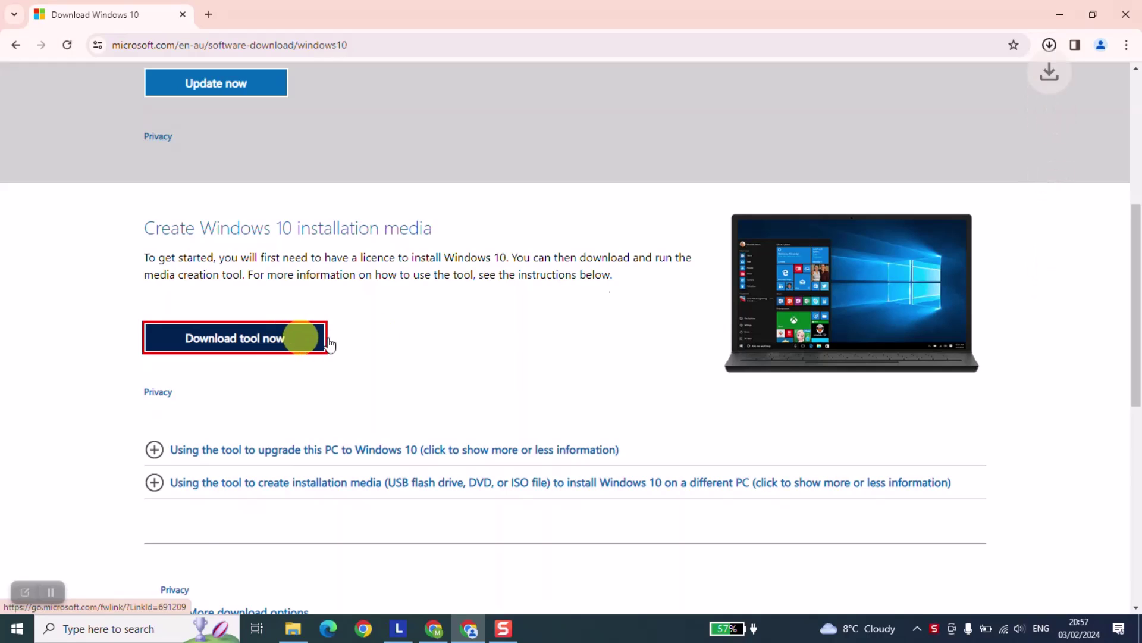
left_click(1050, 45)
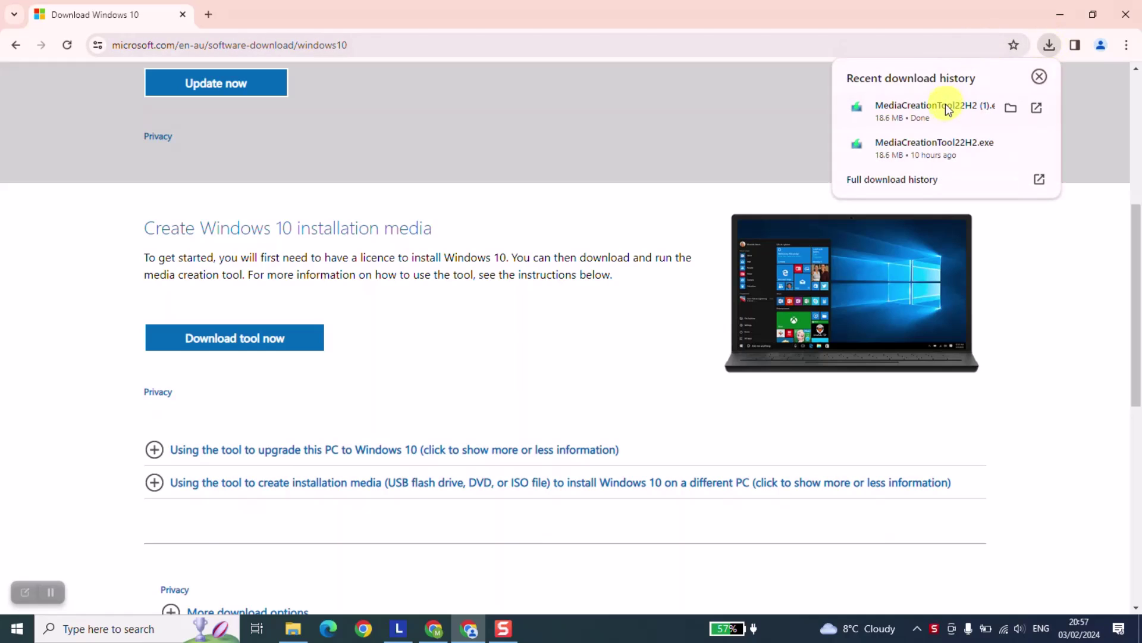
Step: Run MediaCreationTool22H2 (1) from the Downloads folder in File Explorer
left_click(1011, 108)
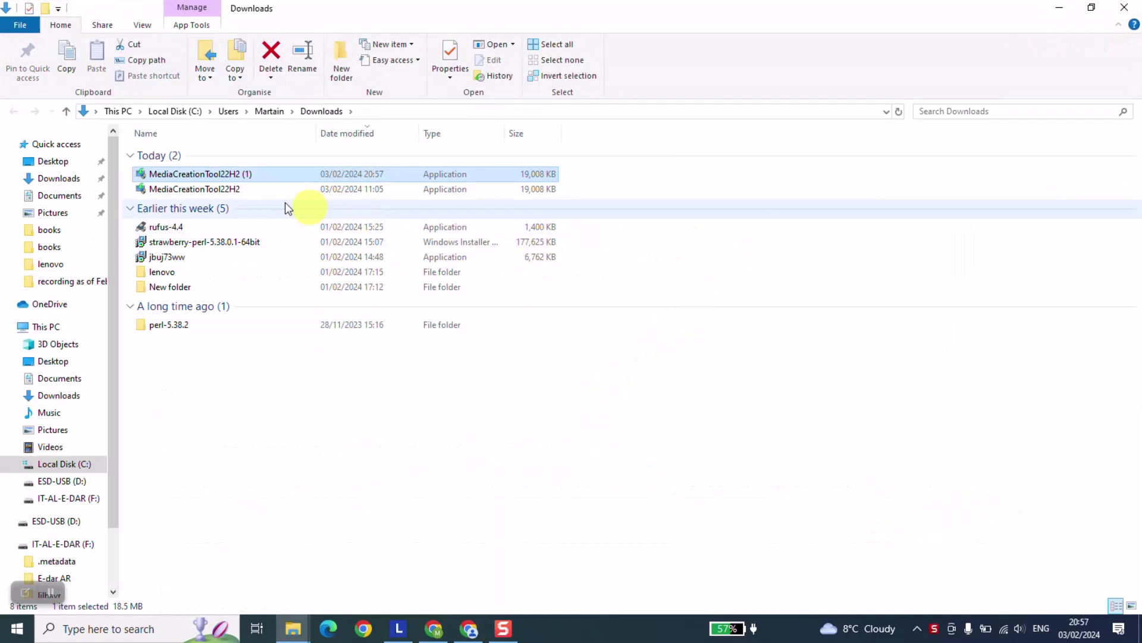
double_click(239, 177)
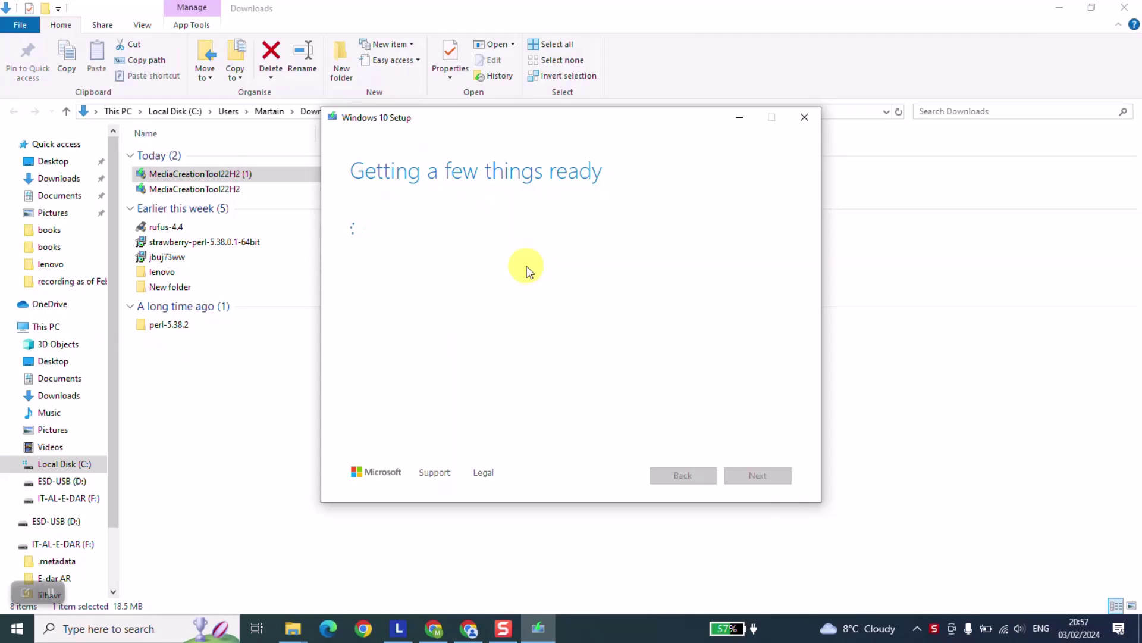
Step: Minimize File Explorer and accept the Windows 10 licence terms
left_click(1053, 8)
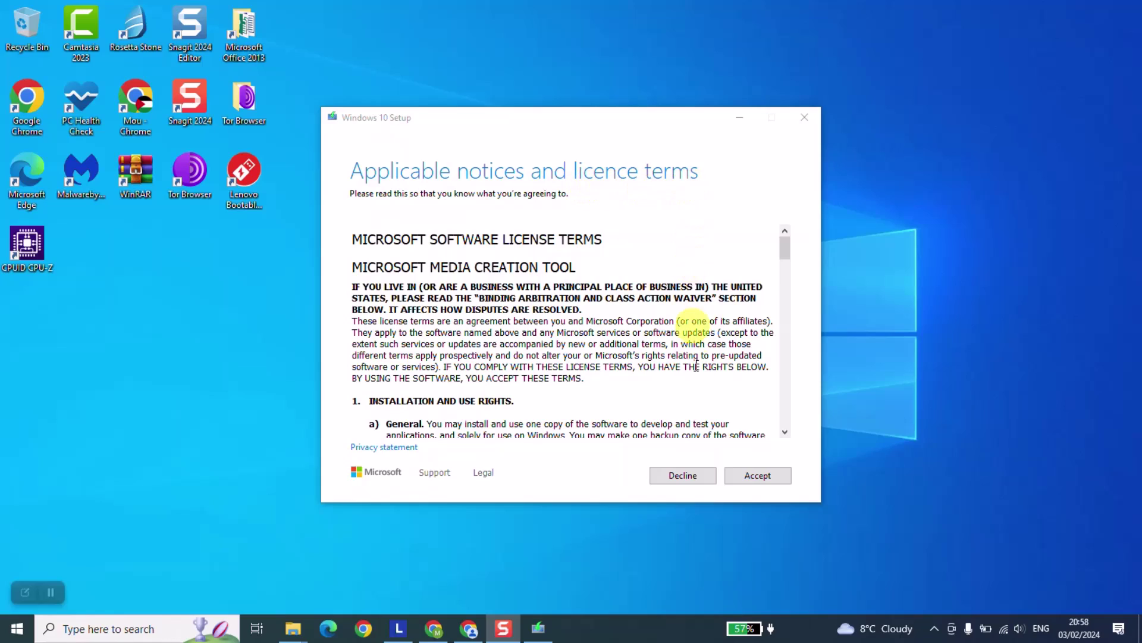
scroll(655, 404, "down", 15)
scroll(794, 363, "down", 6)
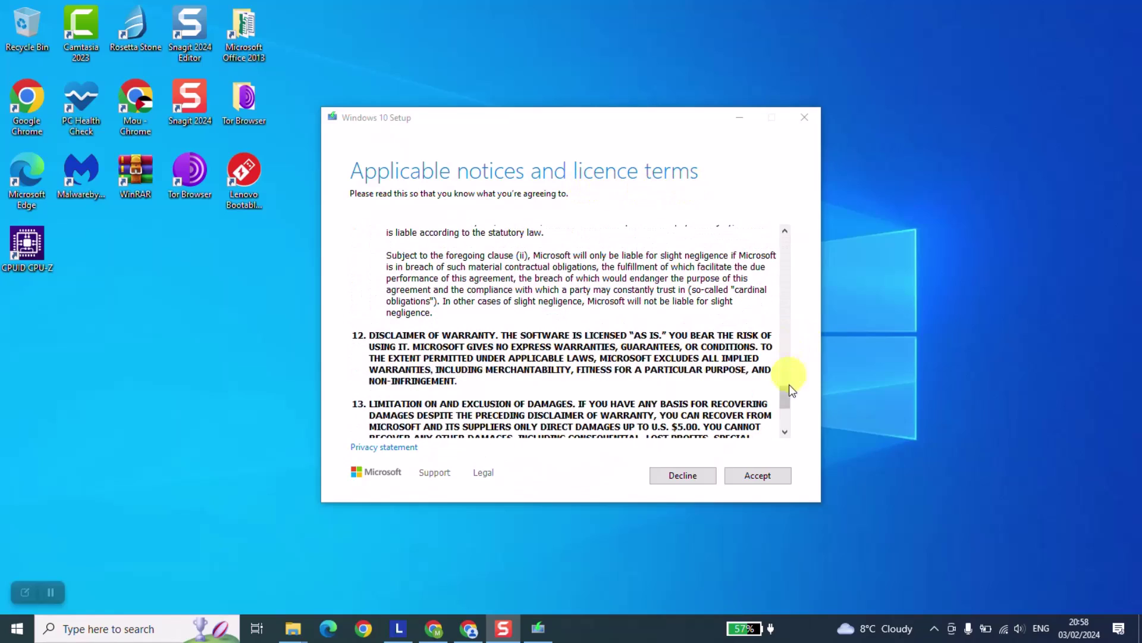
left_click(751, 480)
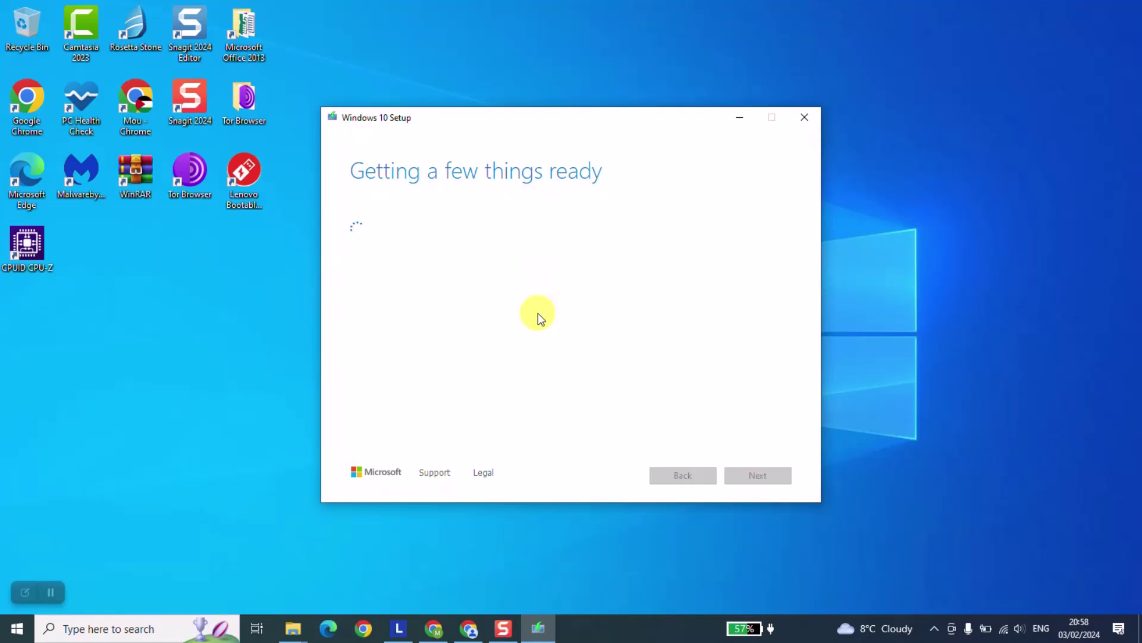
Step: Choose 'Create installation media for another PC' and continue to language and edition settings
left_click(54, 588)
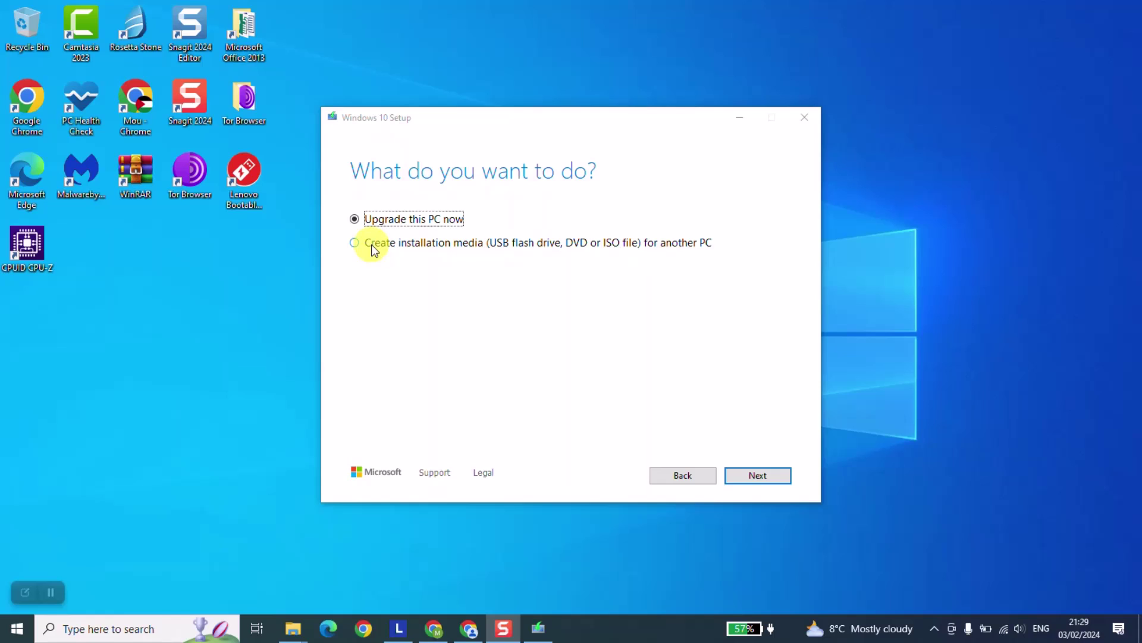
left_click(372, 244)
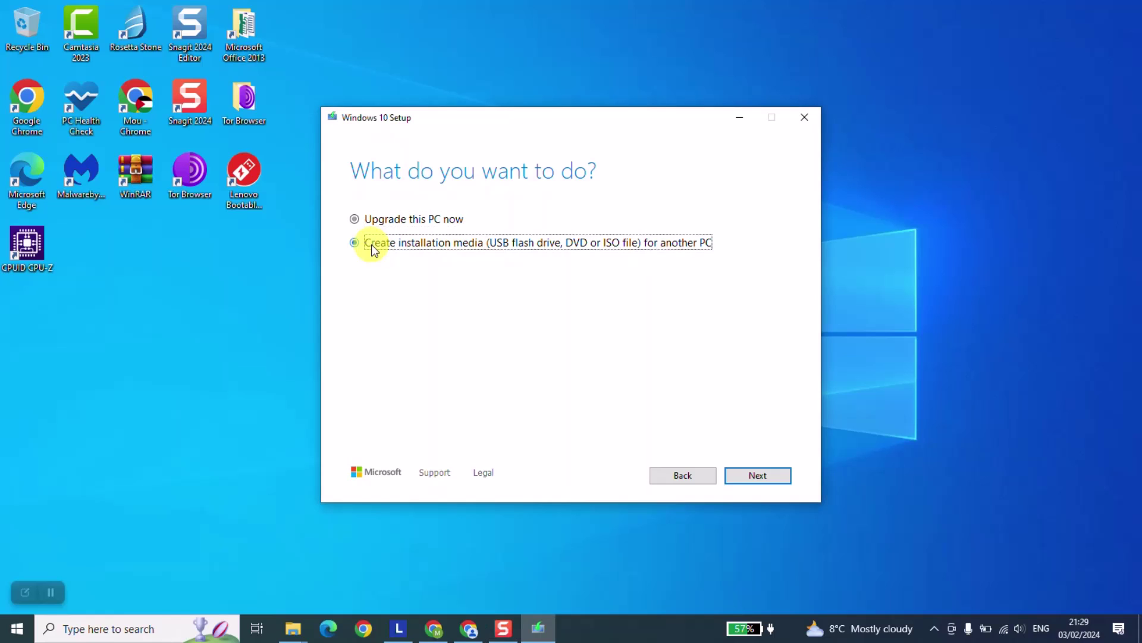
left_click(753, 476)
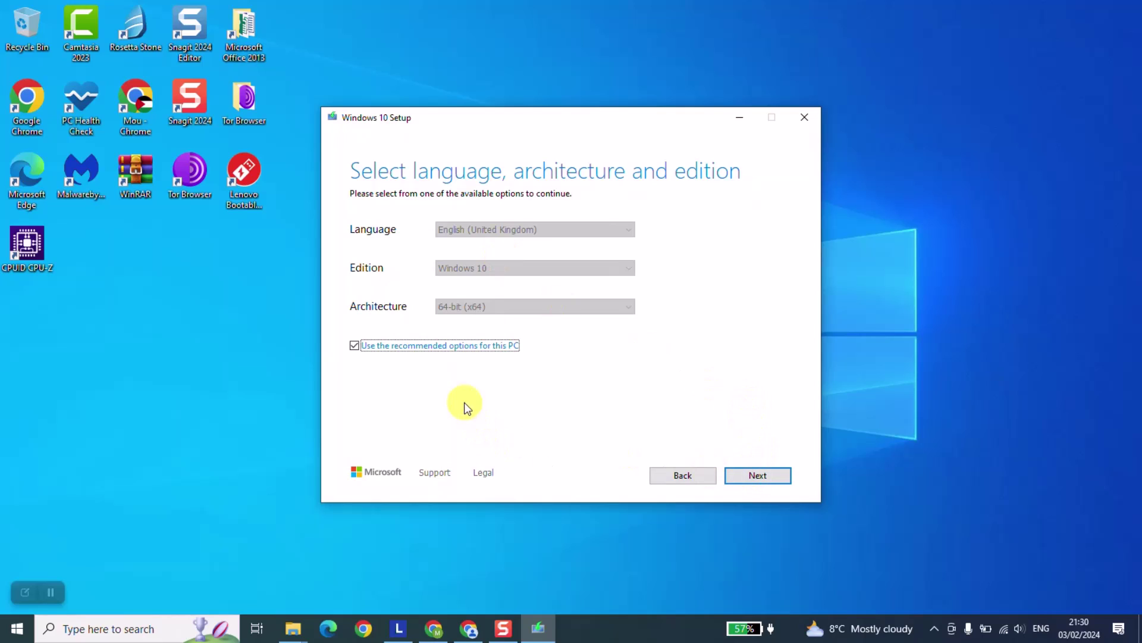
Step: Untick recommended options, keep English (United Kingdom), and start a Windows search
left_click(389, 345)
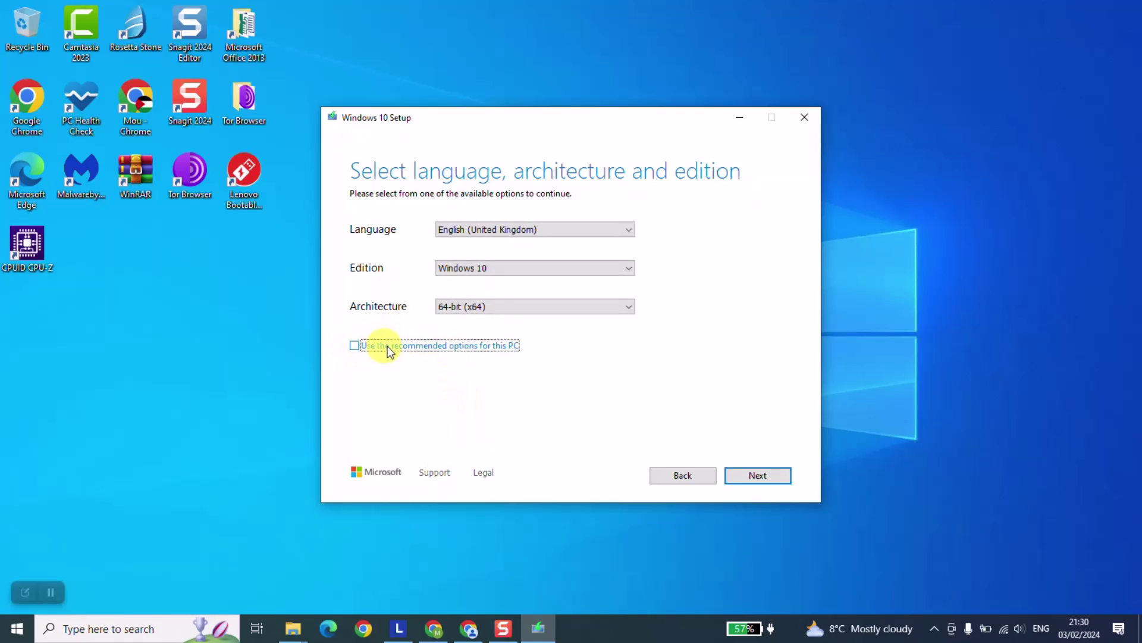
left_click(512, 229)
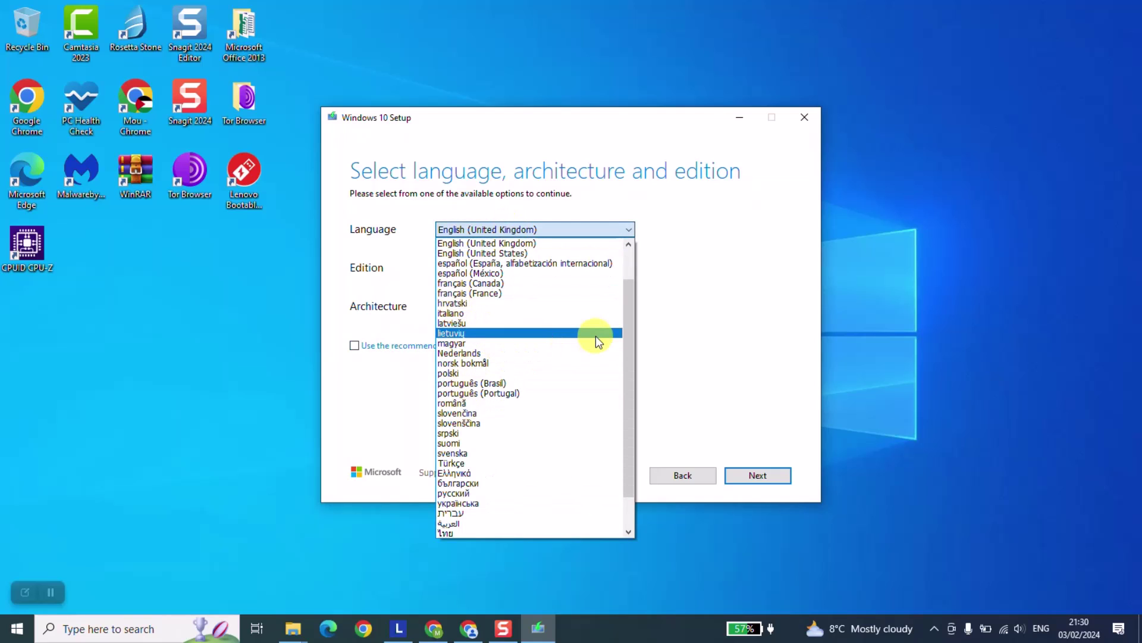
left_click(667, 328)
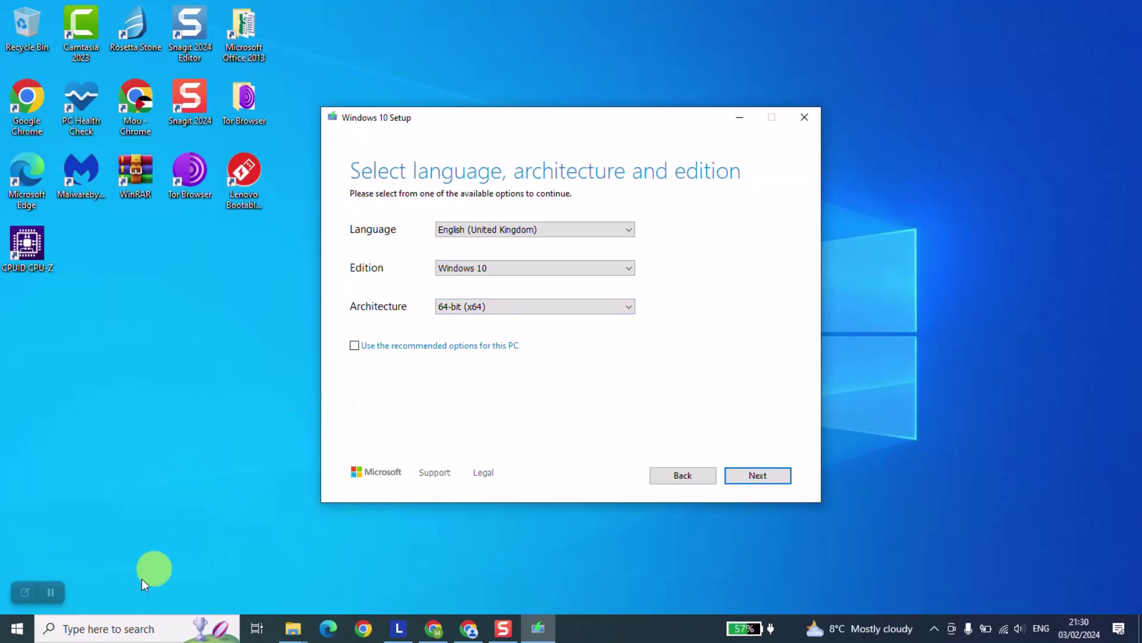
left_click(78, 629)
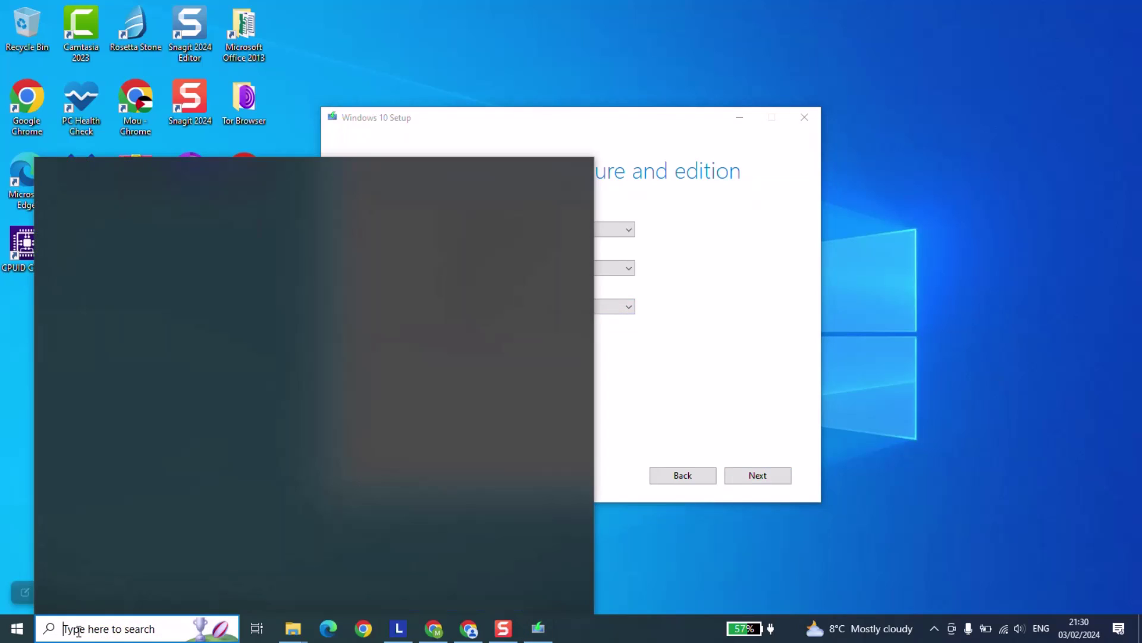
Step: Launch dxdiag and position its window to read Windows 10 Pro 64-bit
type("dxag")
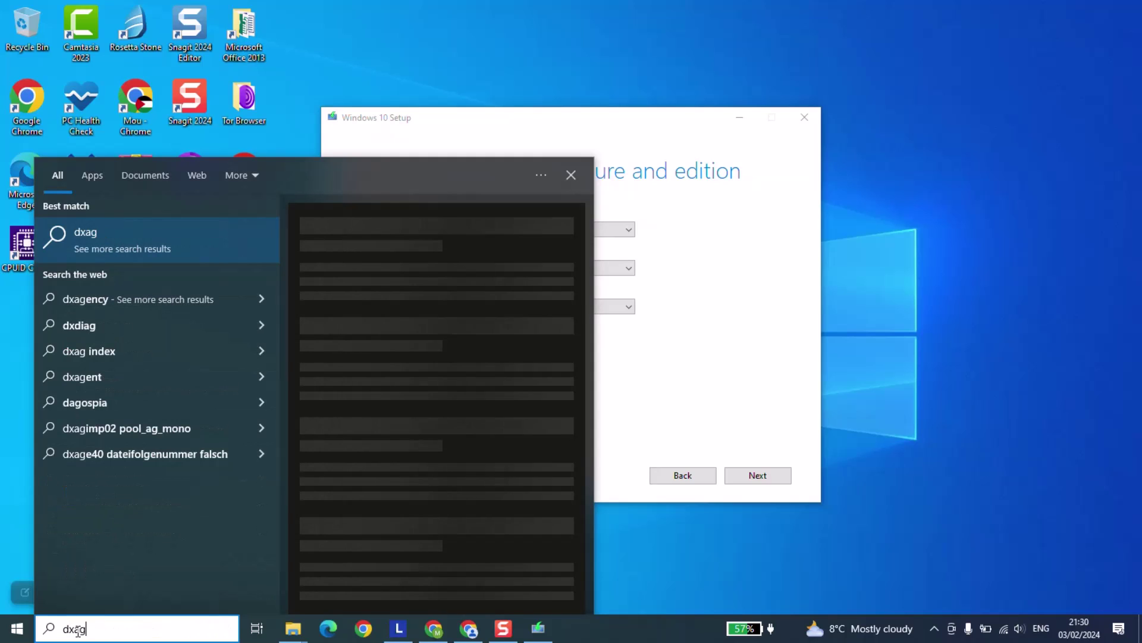
key("BackSpace")
key("BackSpace")
type("diag")
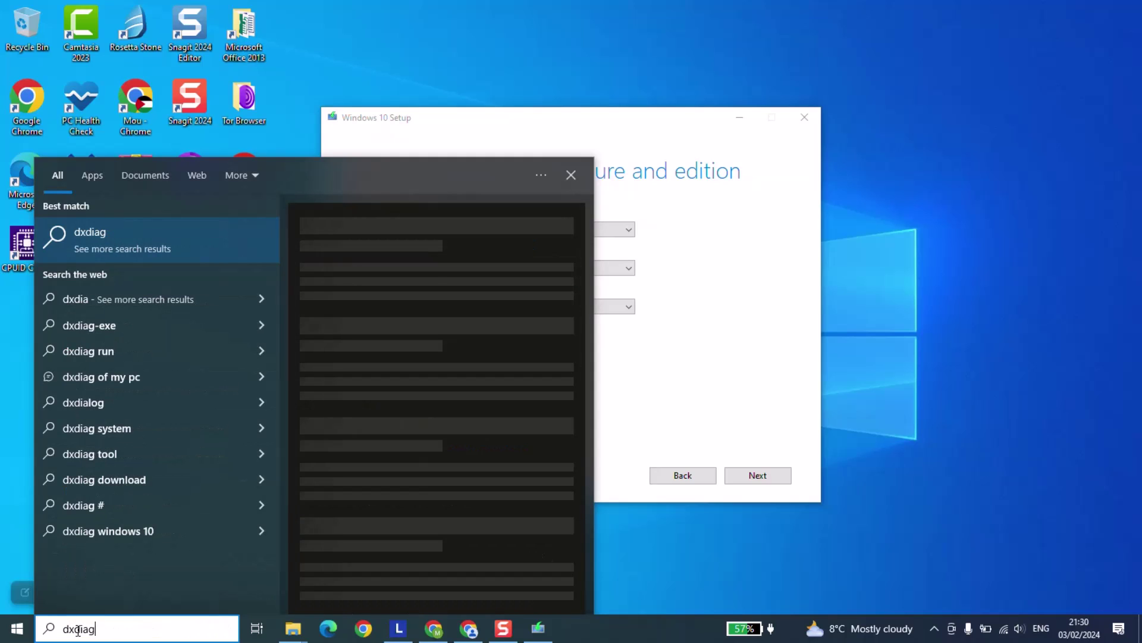
left_click(192, 259)
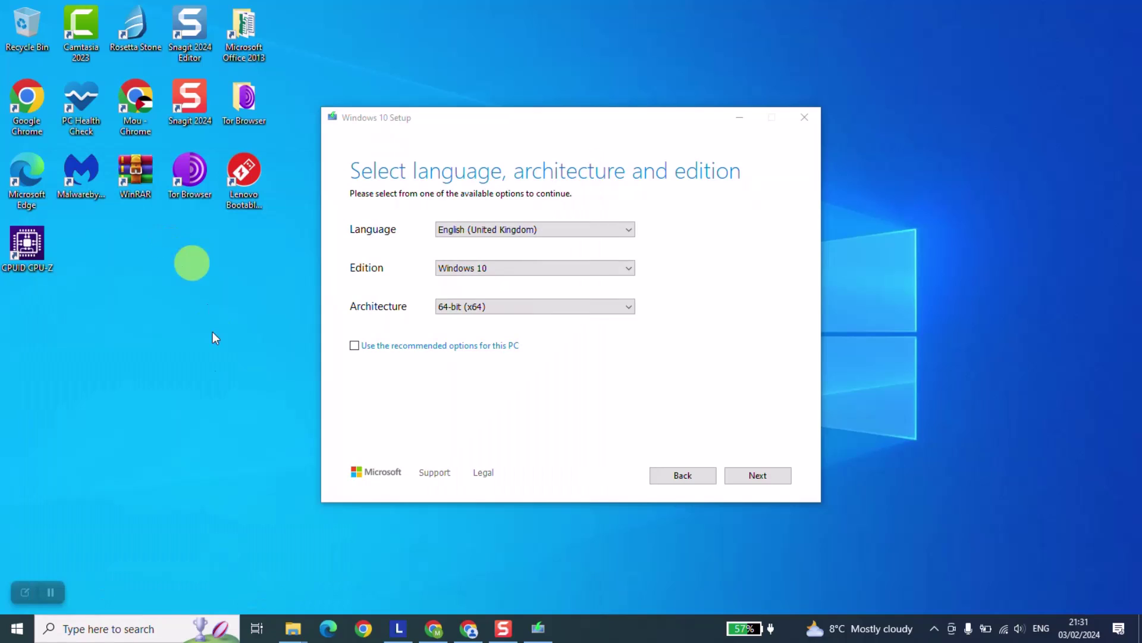
left_click(125, 535)
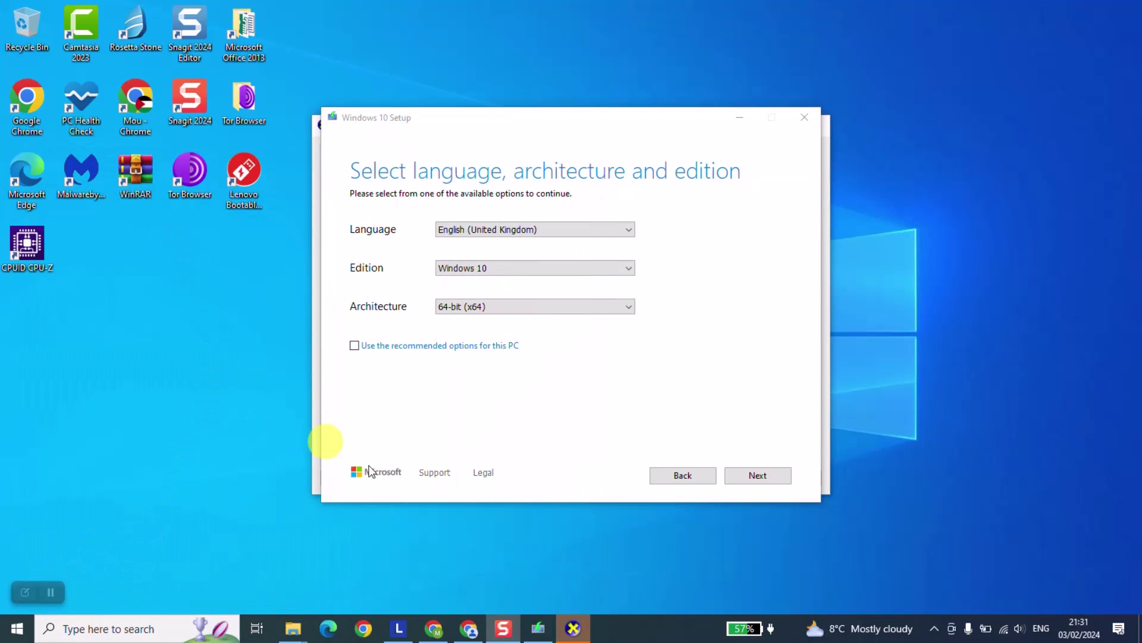
left_click(589, 630)
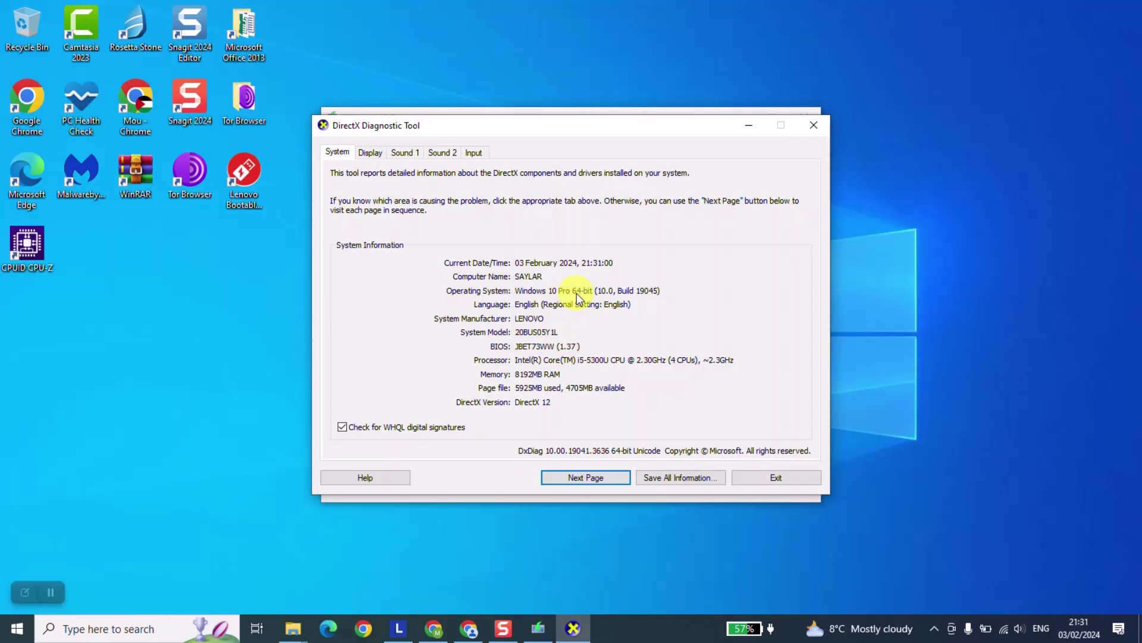
left_click_drag(601, 126, 648, 356)
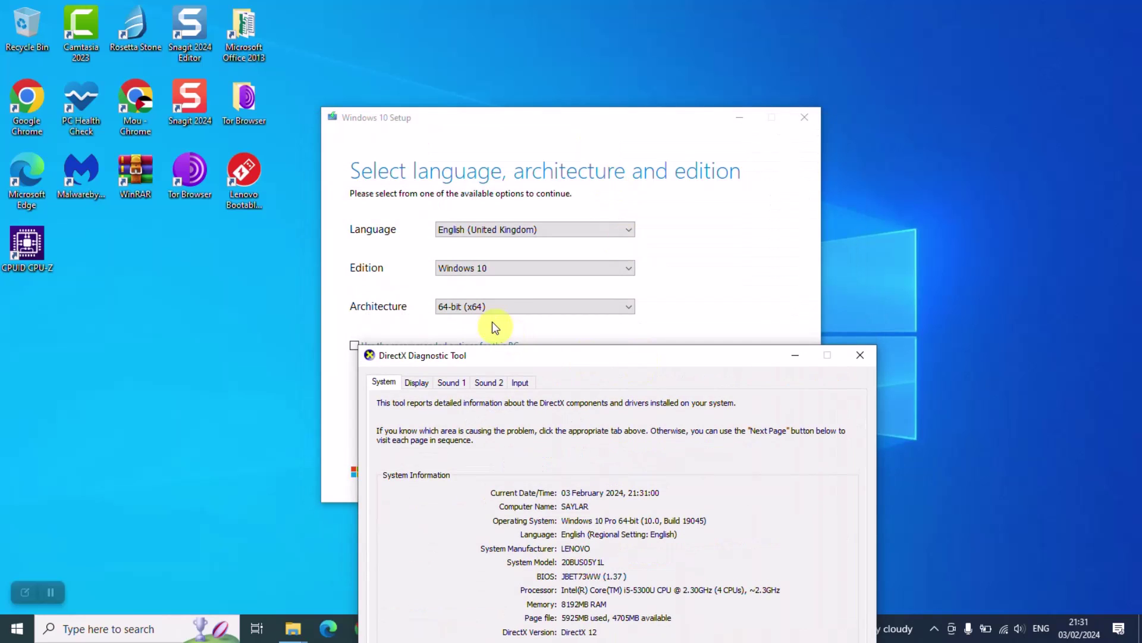
left_click_drag(510, 357, 688, 191)
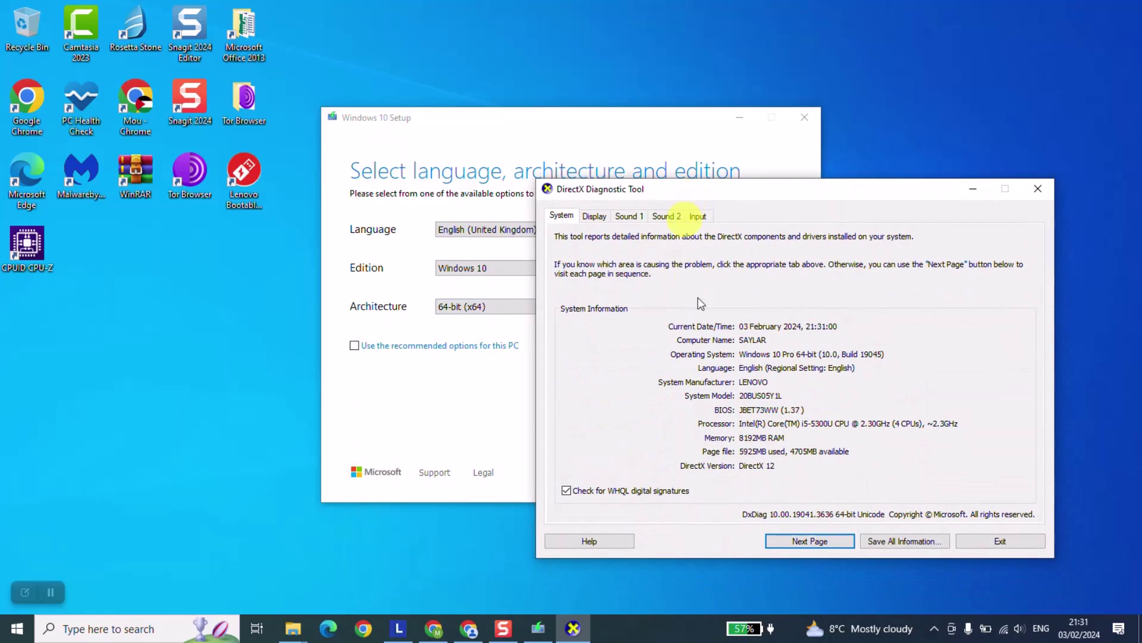
Step: Close DxDiag, settle the architecture on 64-bit (x64), and continue to media selection
left_click(991, 539)
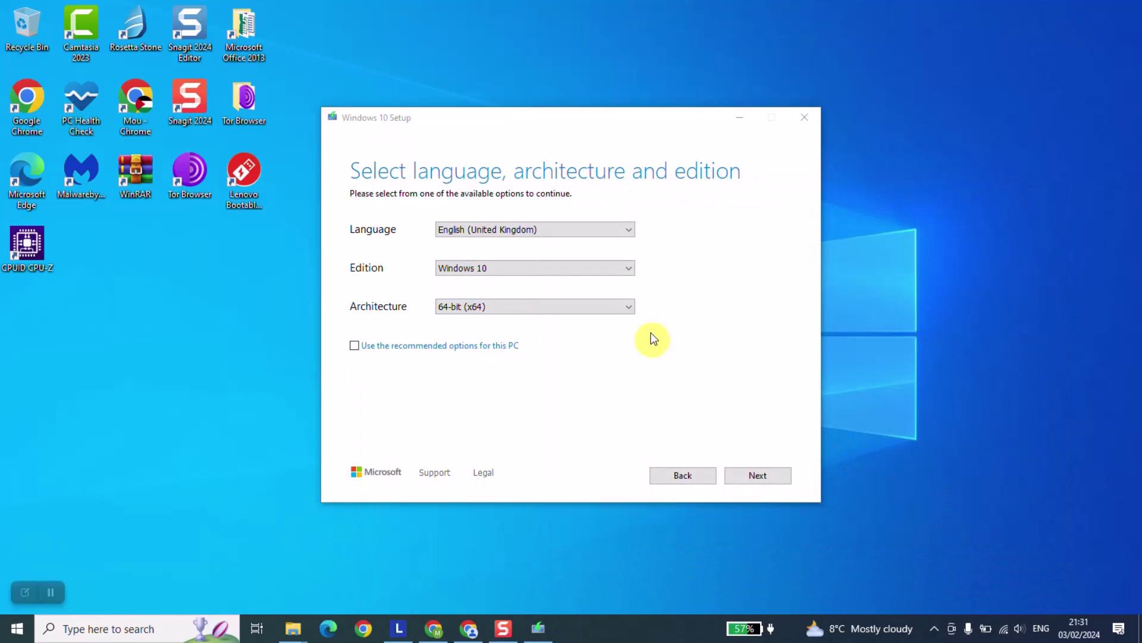
left_click(620, 312)
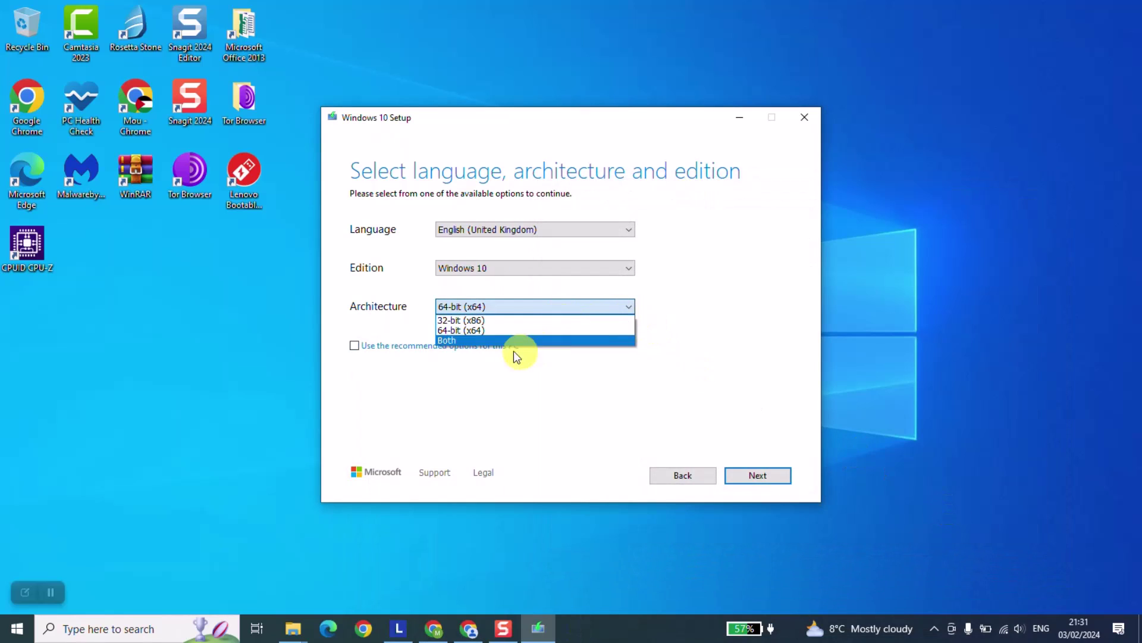
left_click(475, 332)
left_click(481, 312)
left_click(475, 341)
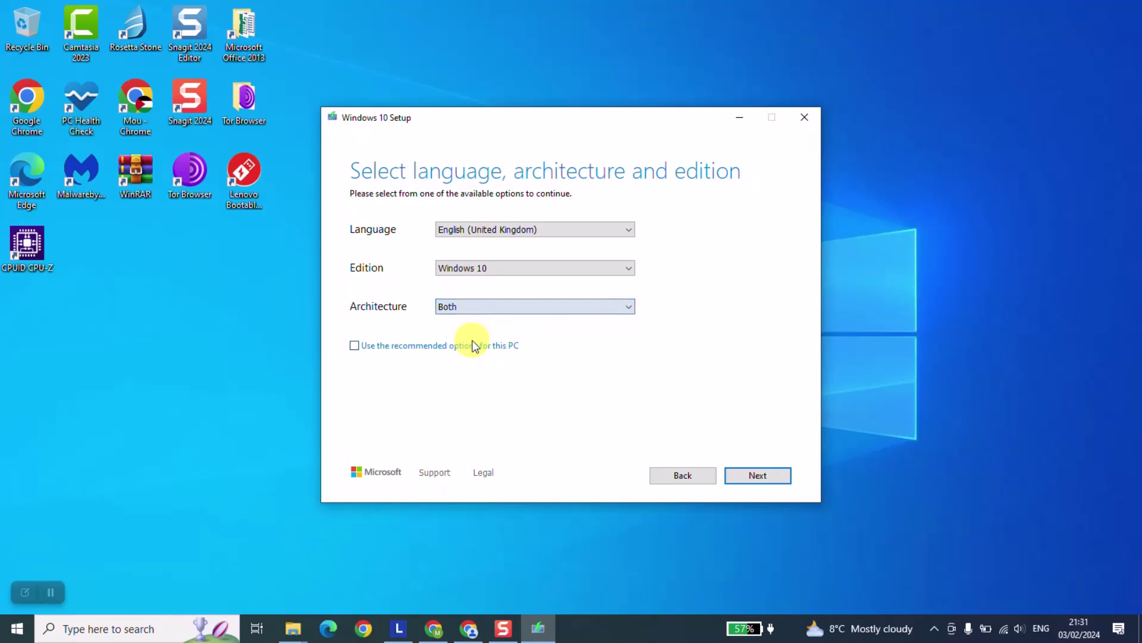
left_click(495, 306)
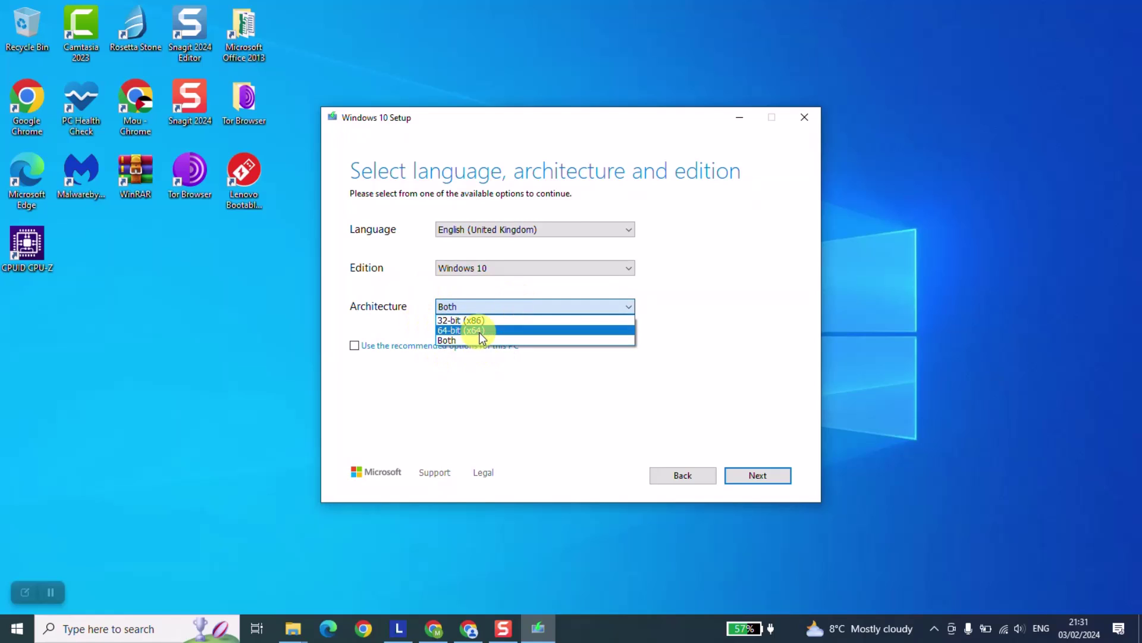
left_click(470, 331)
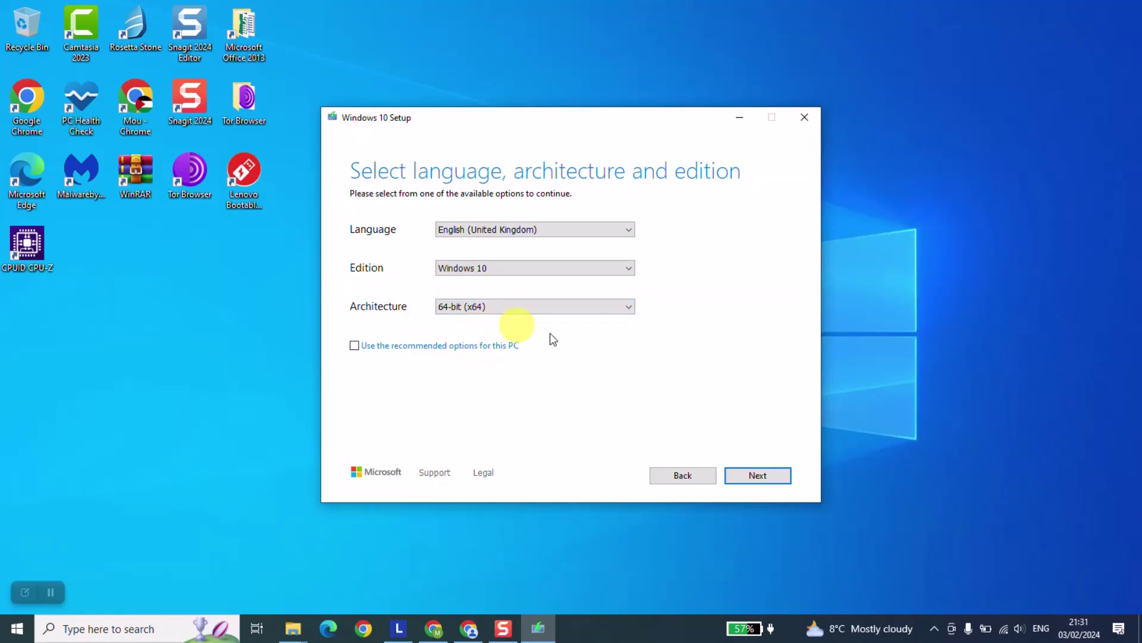
left_click(750, 482)
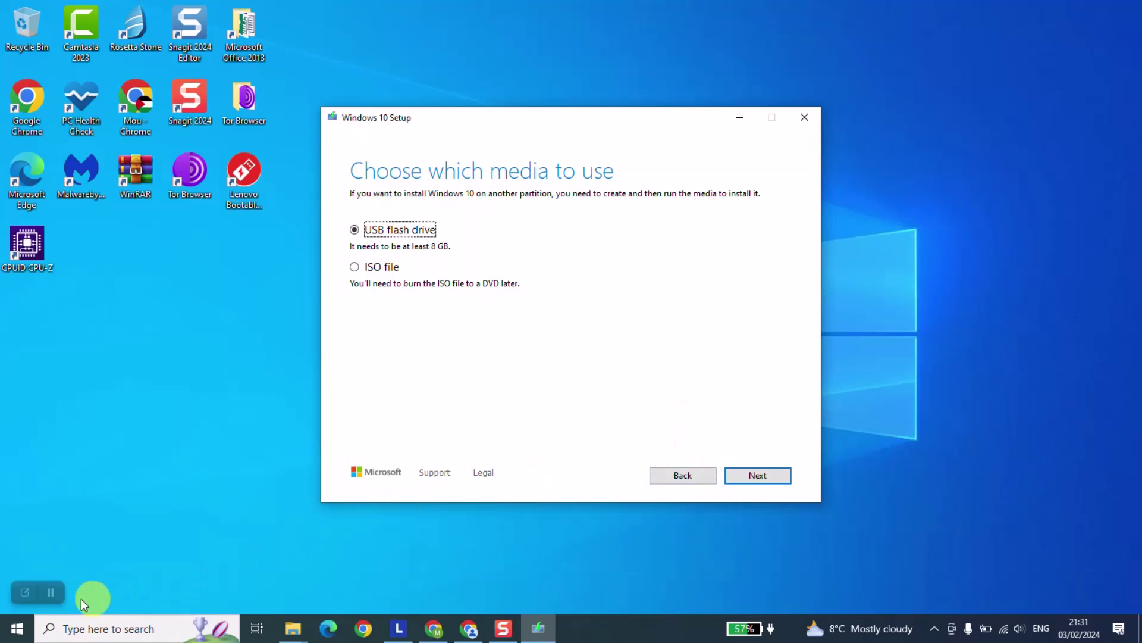
left_click(51, 592)
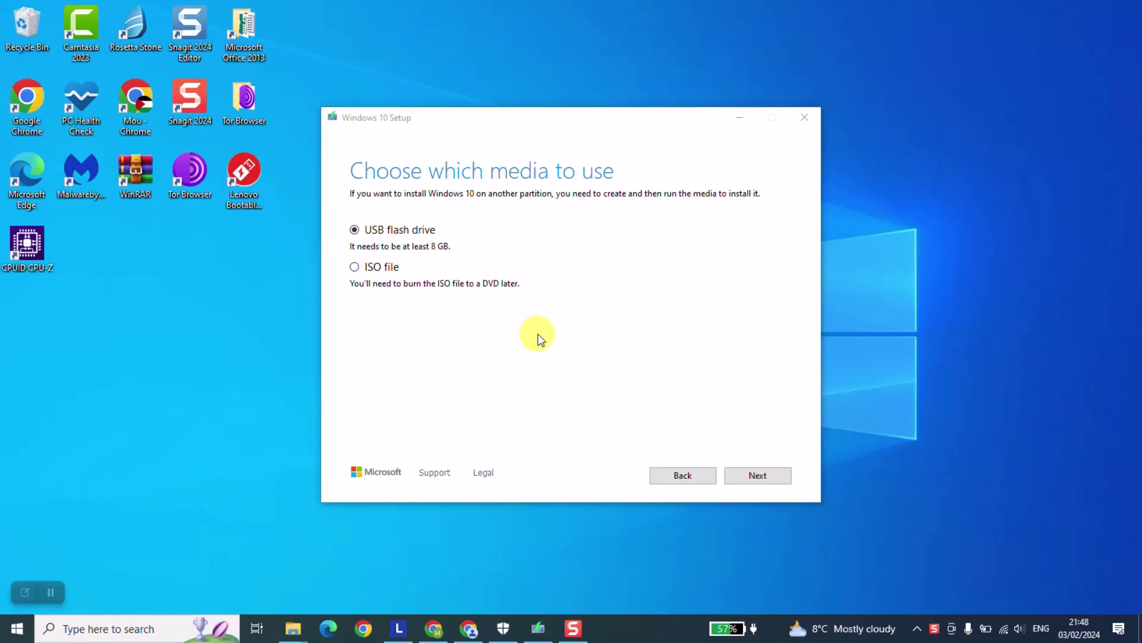
Step: Choose USB flash drive media and select D: (ESD-USB) as the target drive
left_click(761, 475)
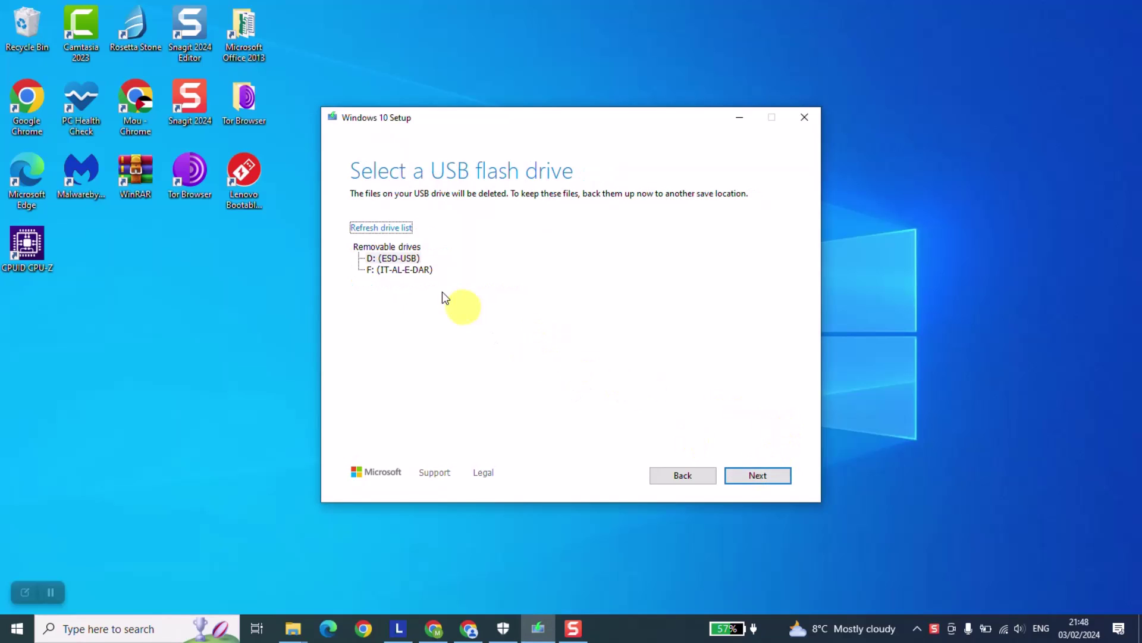
left_click(397, 260)
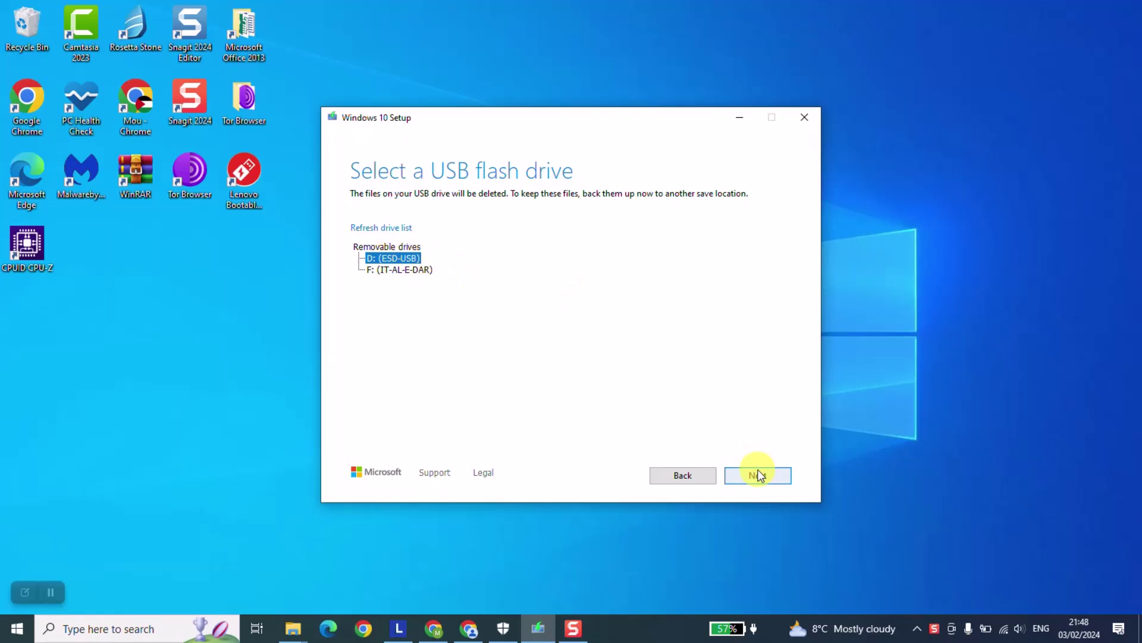
left_click(313, 554)
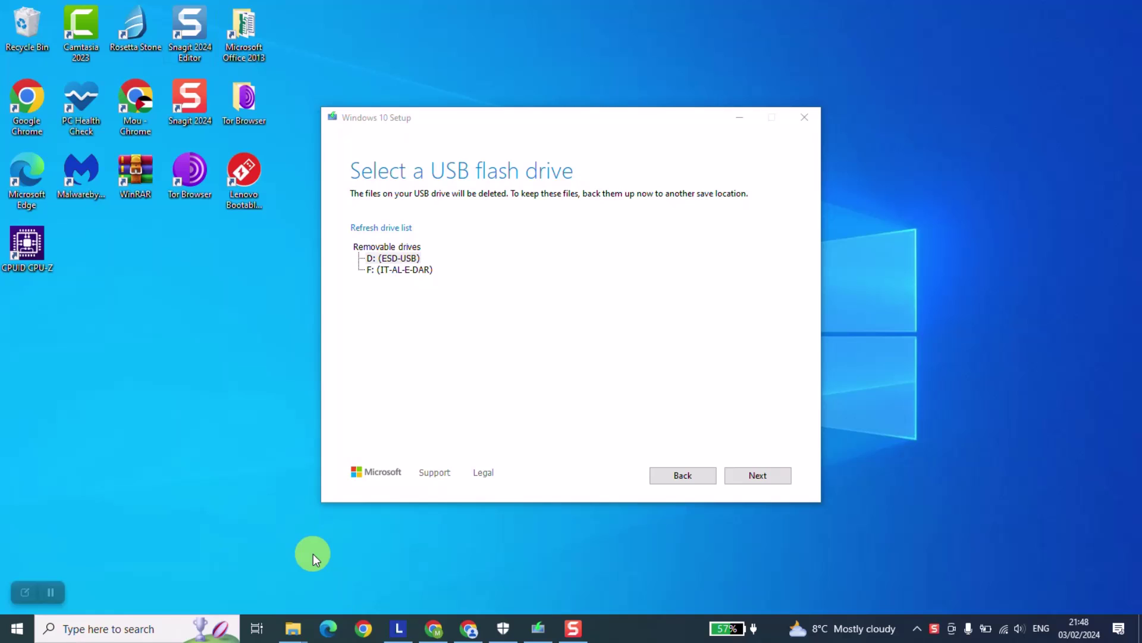
Step: Check in File Explorer that ESD-USB (D:) has 14.7 GB free, then minimize Explorer
key("super+e")
left_click(75, 328)
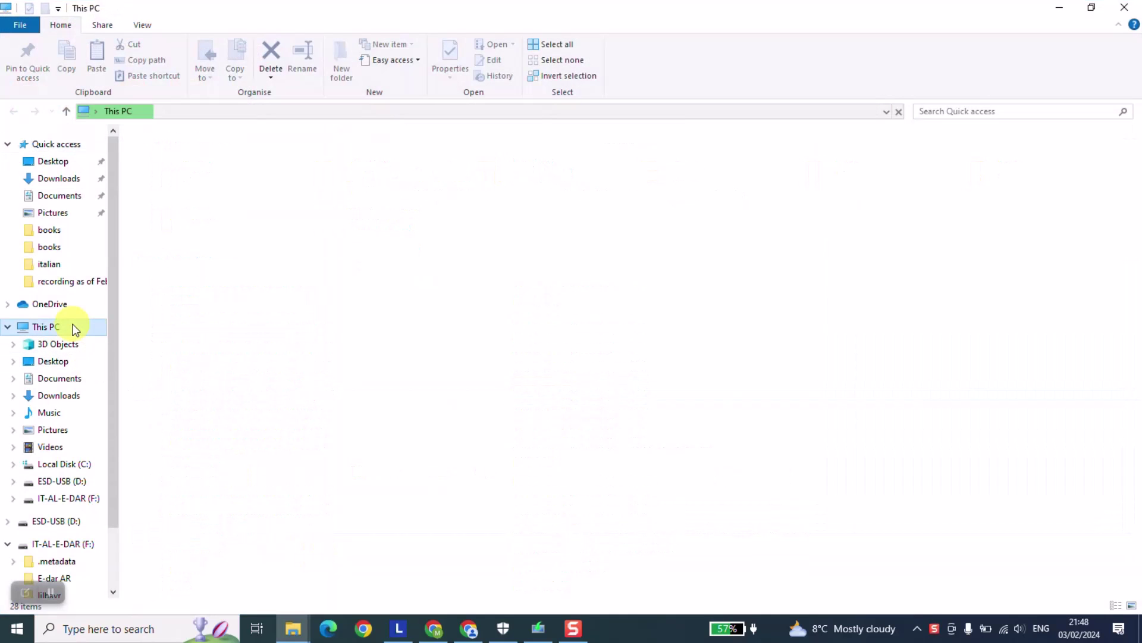
left_click(417, 275)
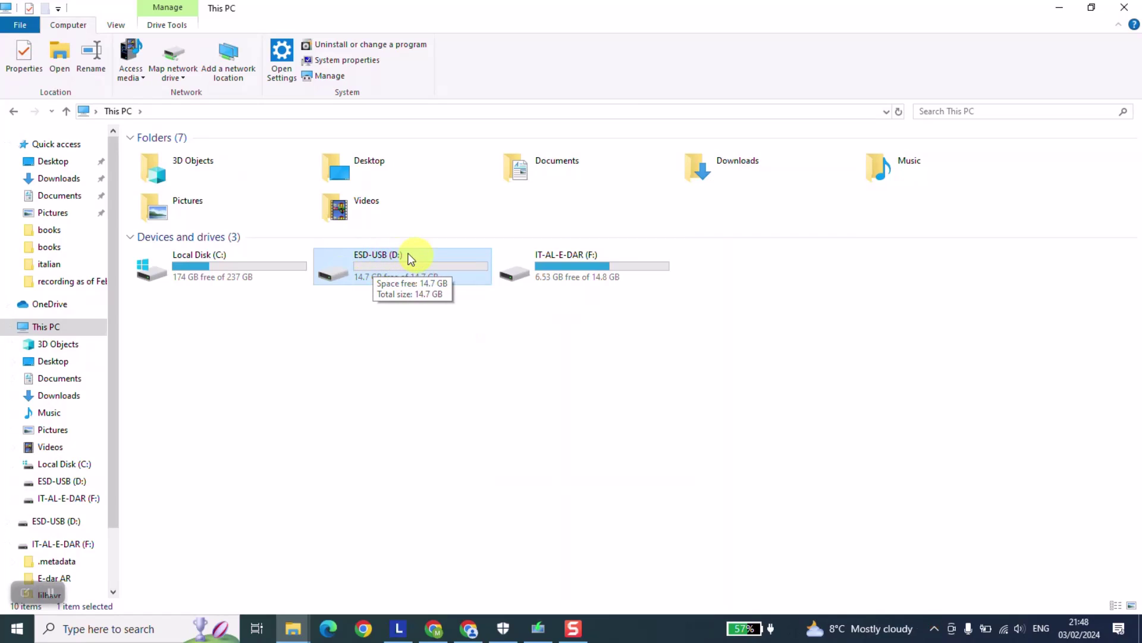
left_click(1059, 8)
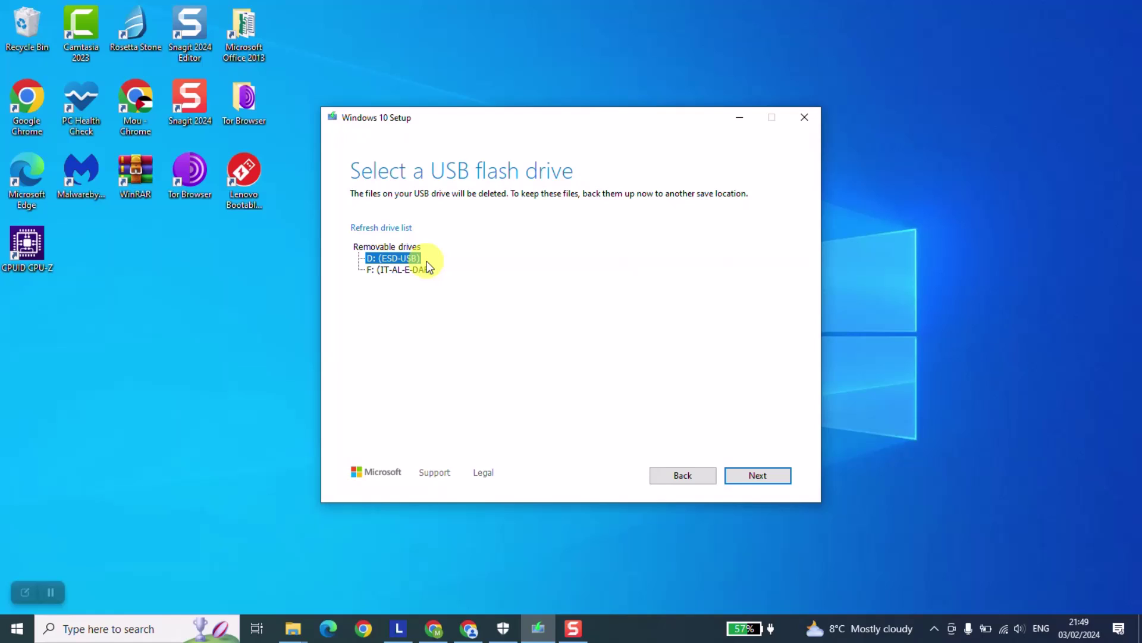
Step: Start downloading and writing Windows 10 installation media to the D: (ESD-USB) drive
left_click(751, 481)
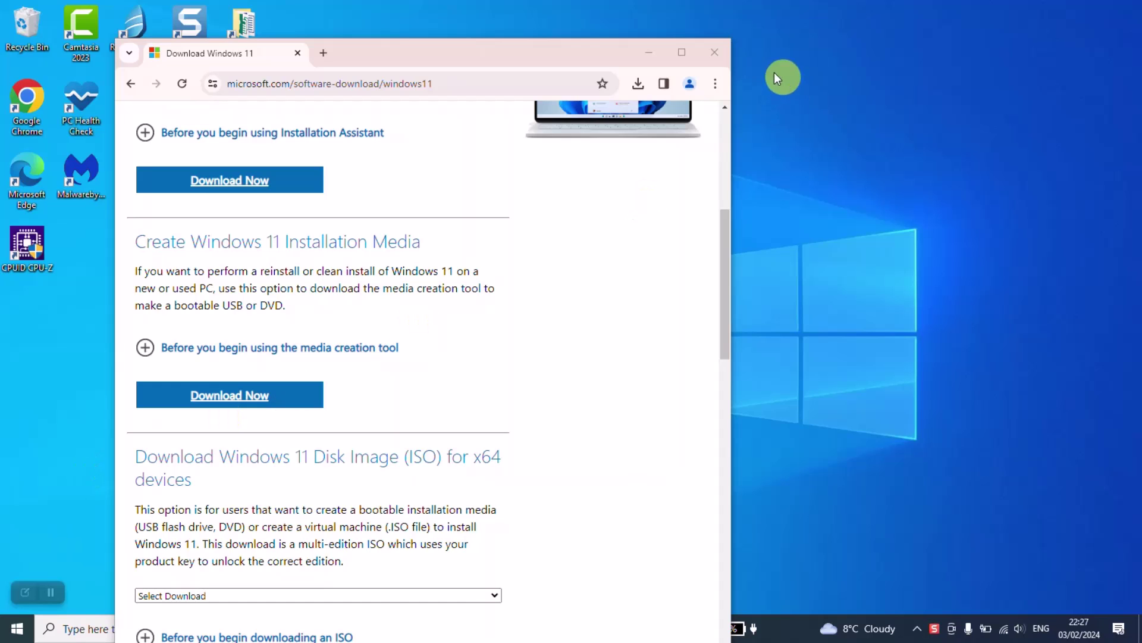
Step: Close Chrome and finish Windows 10 Setup now that the flash drive is ready
left_click(715, 52)
left_click(670, 434)
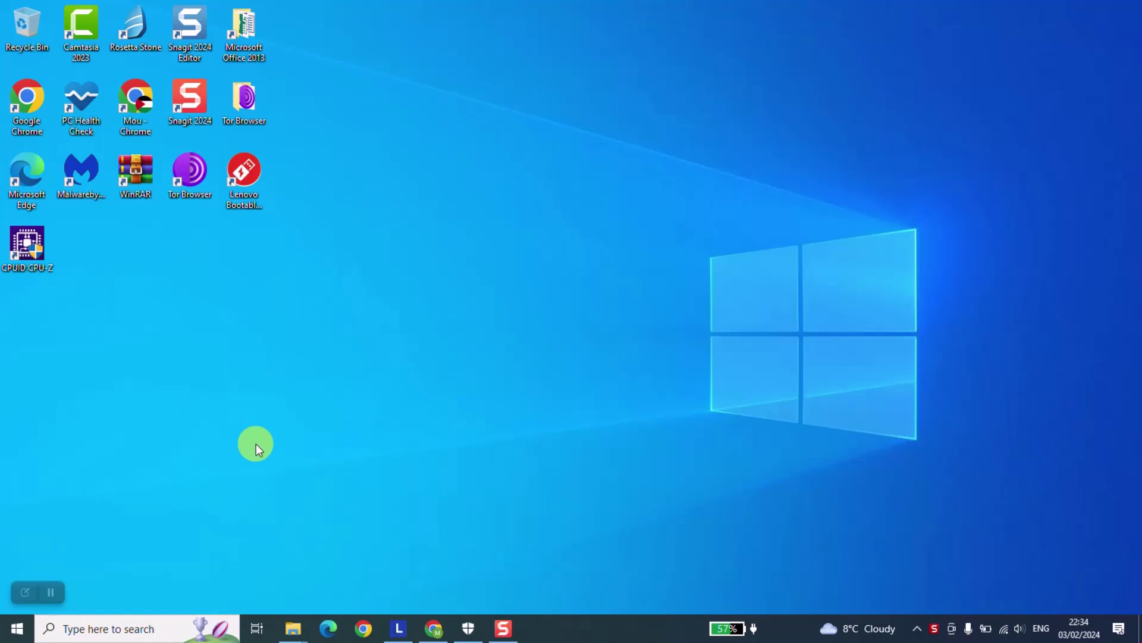
Step: Open the ESD-SD (D:) drive from This PC in File Explorer to check the installation files
key("super+e")
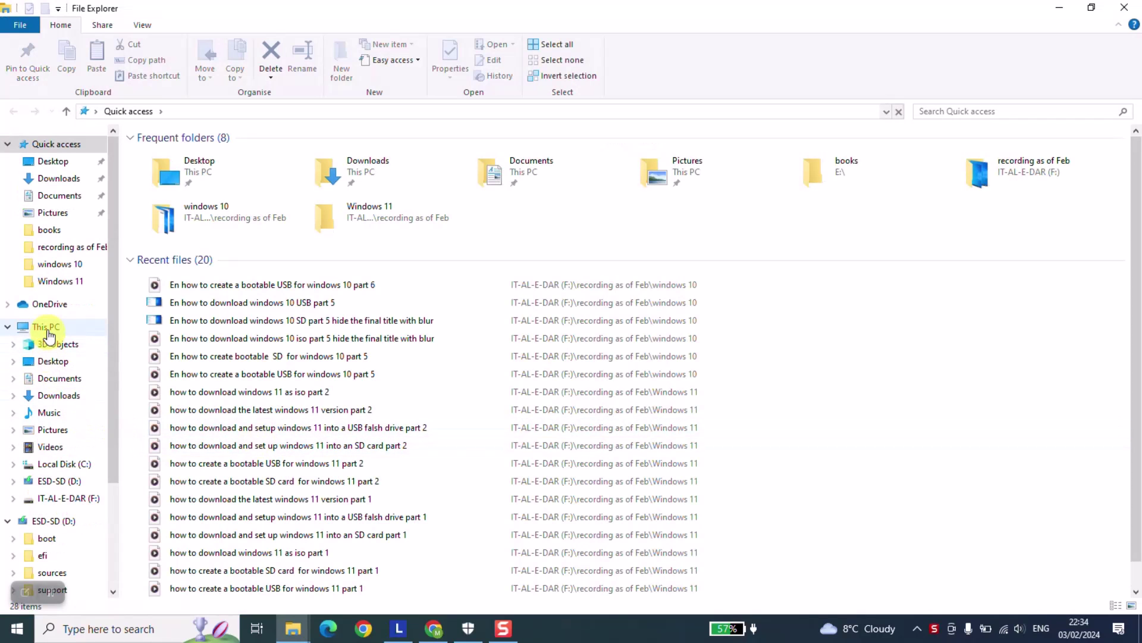
left_click(47, 327)
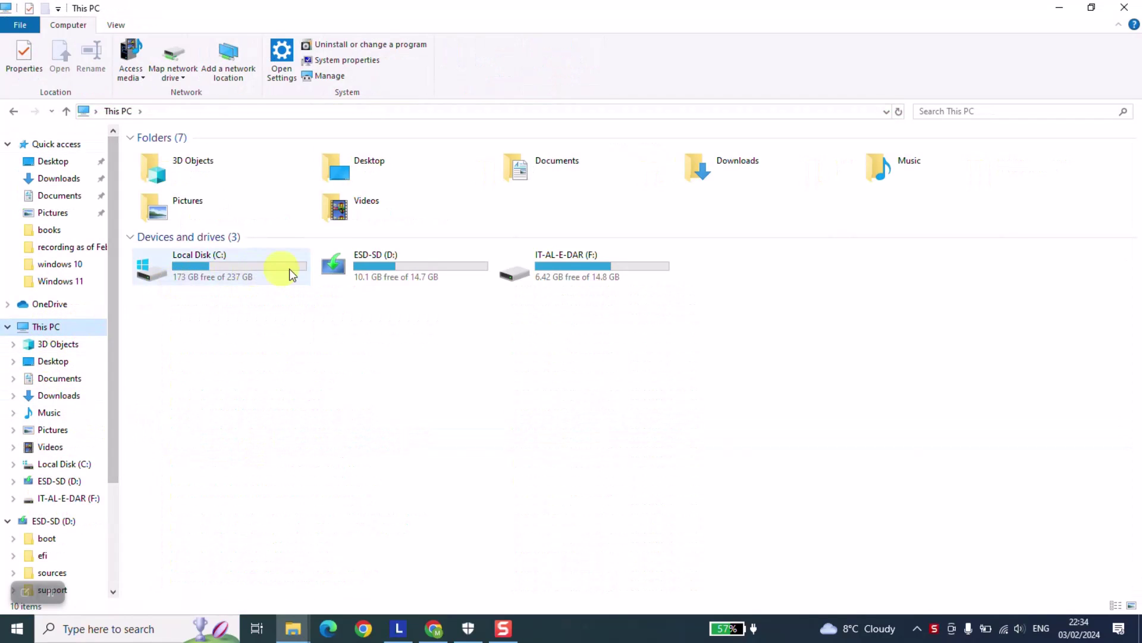
double_click(376, 256)
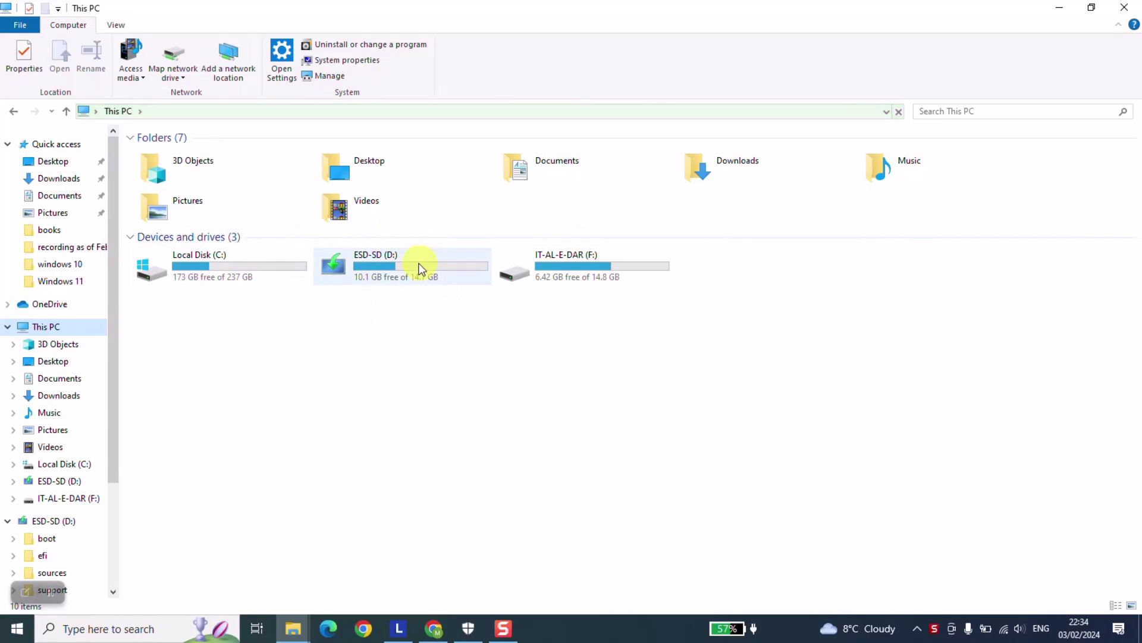
double_click(360, 262)
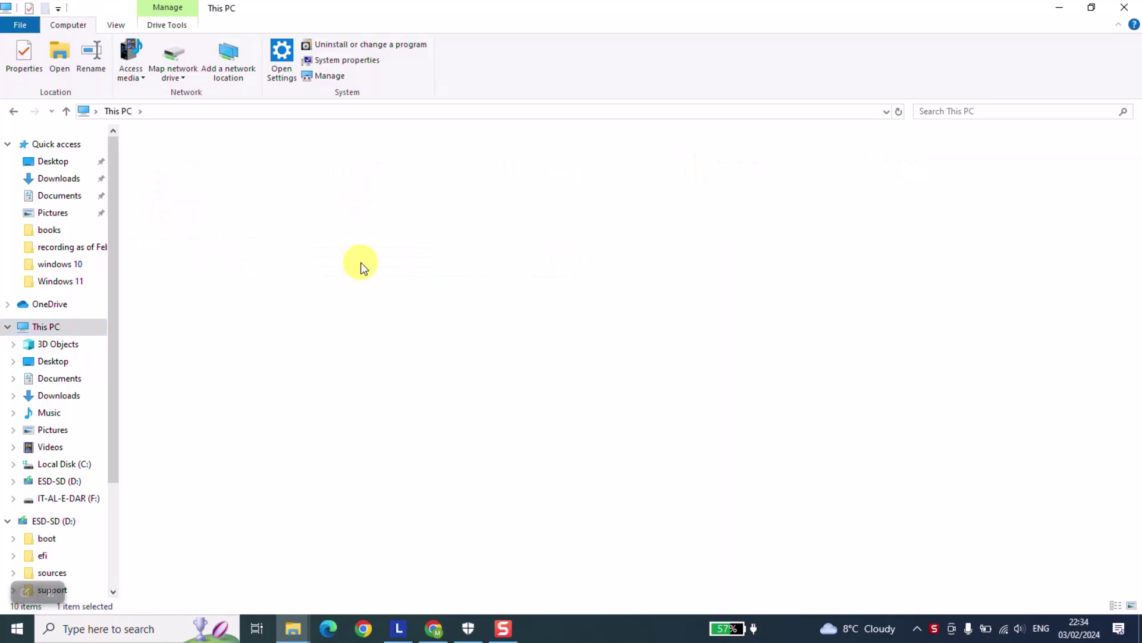